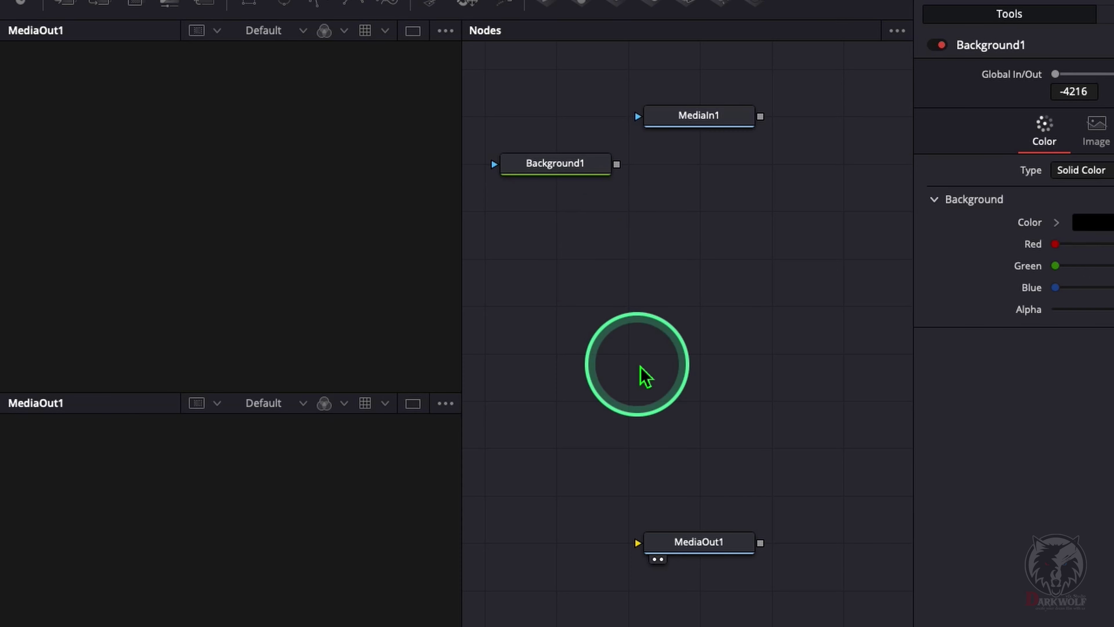
- Add a second Background node and place it below Background1, beside MediaOut1
key(shift+space)
text(bg)
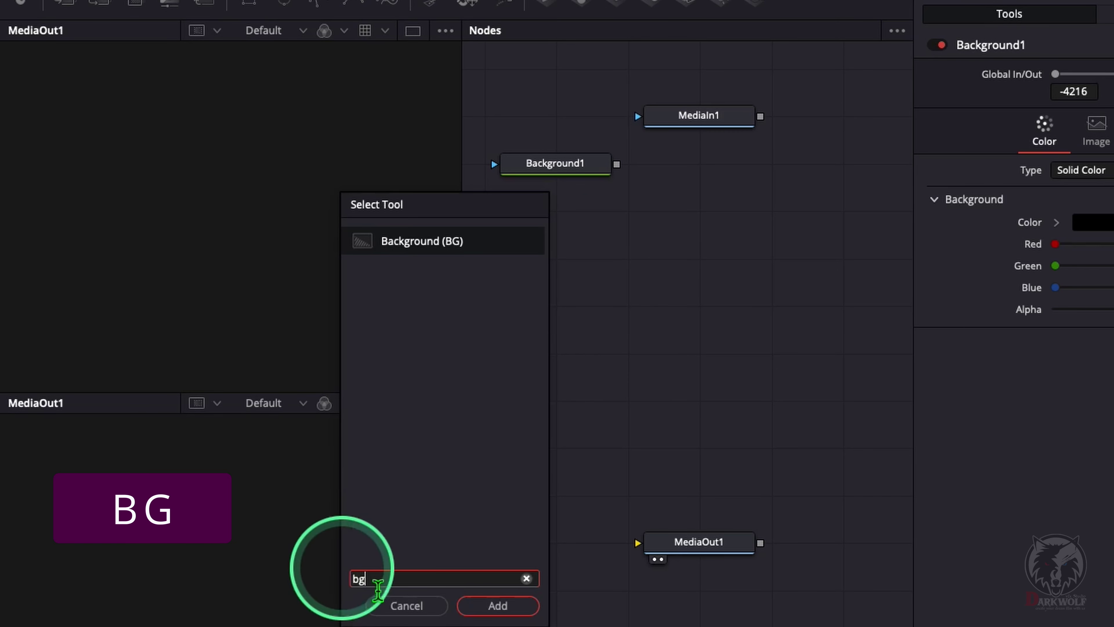
click(491, 605)
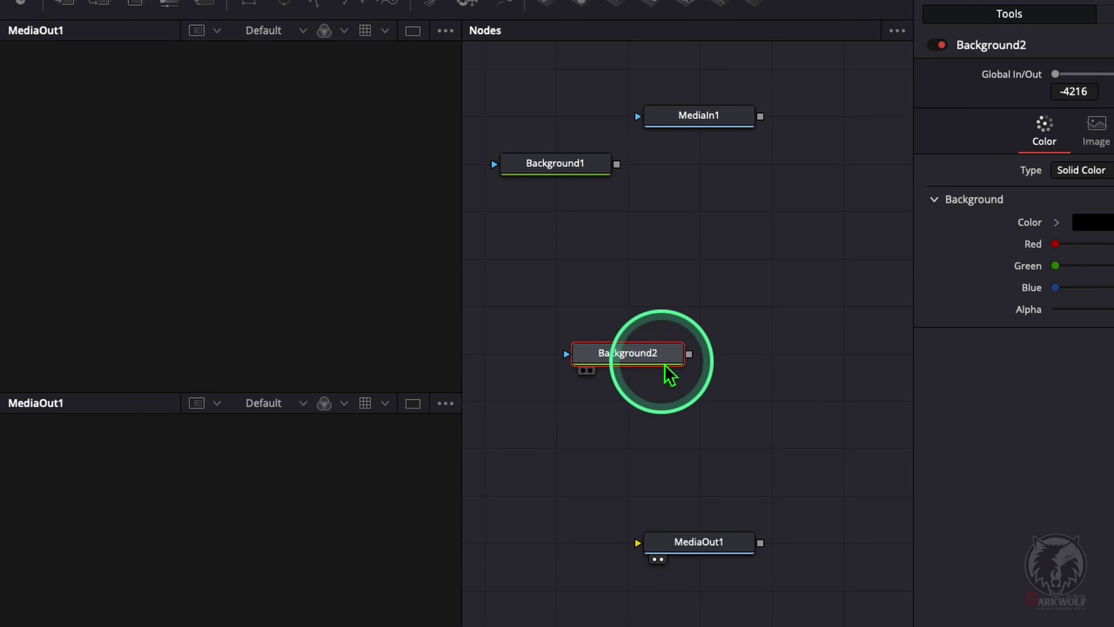
drag(659, 351, 587, 491)
click(890, 428)
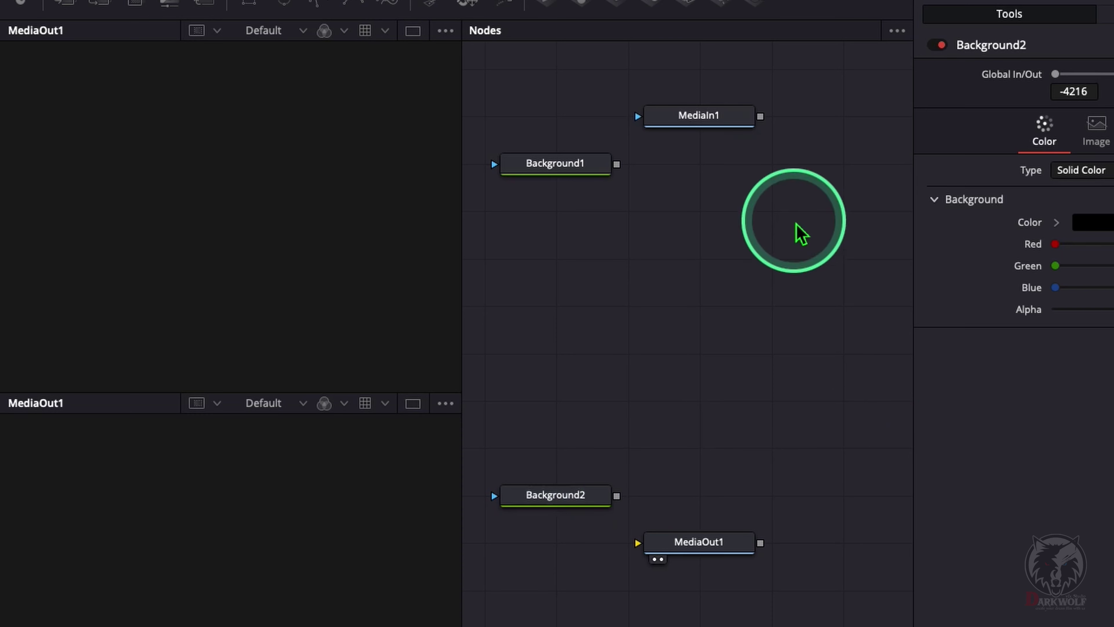
- Merge MediaIn1 over Background1 and move MediaIn1 higher above the merge node
drag(764, 123, 617, 174)
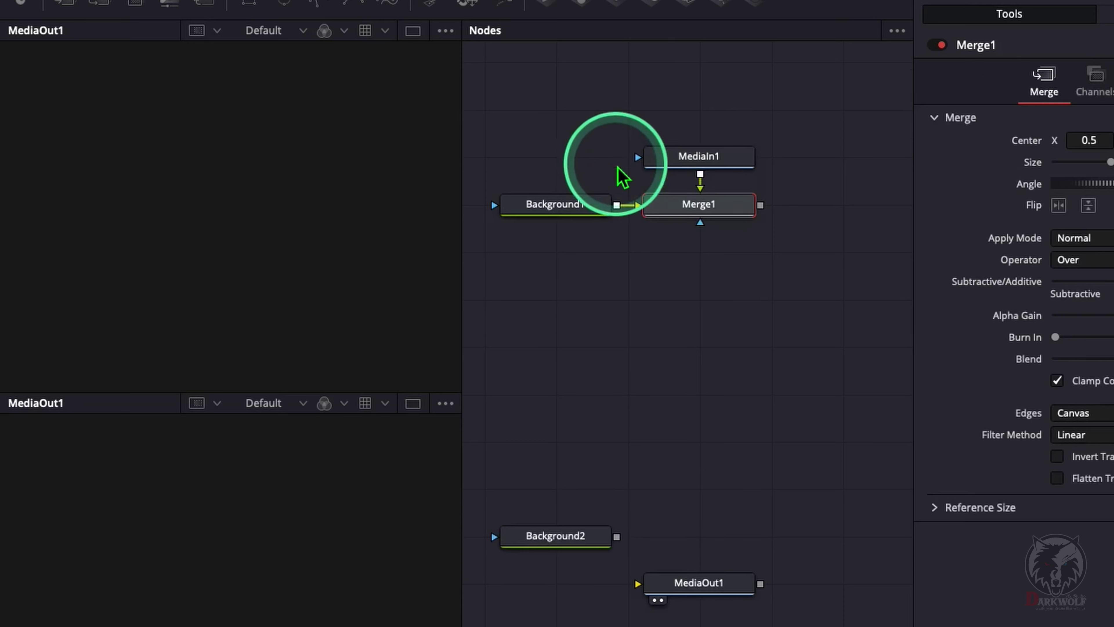
drag(711, 154, 733, 142)
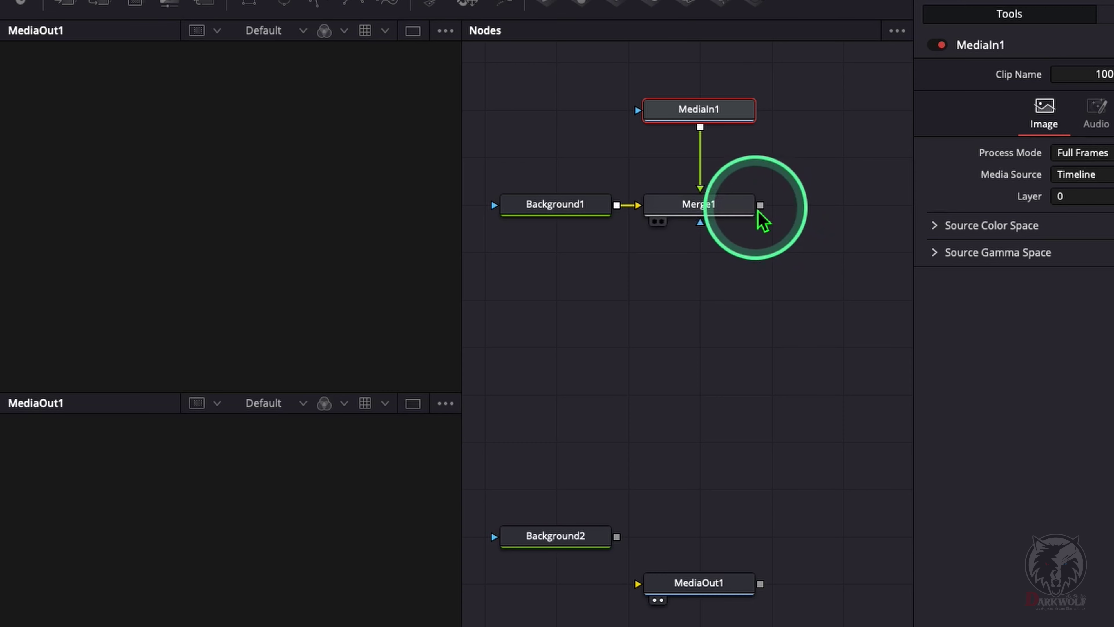
- Merge the Merge1 output over Background2 and connect the resulting merge to MediaOut1
drag(761, 205, 622, 547)
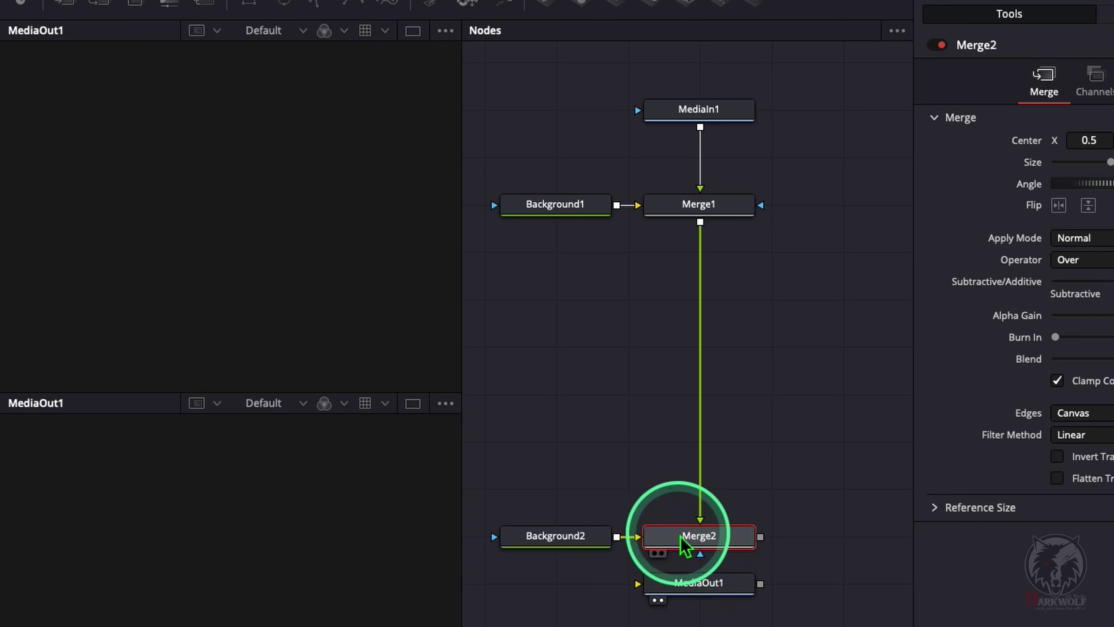
drag(760, 536, 658, 595)
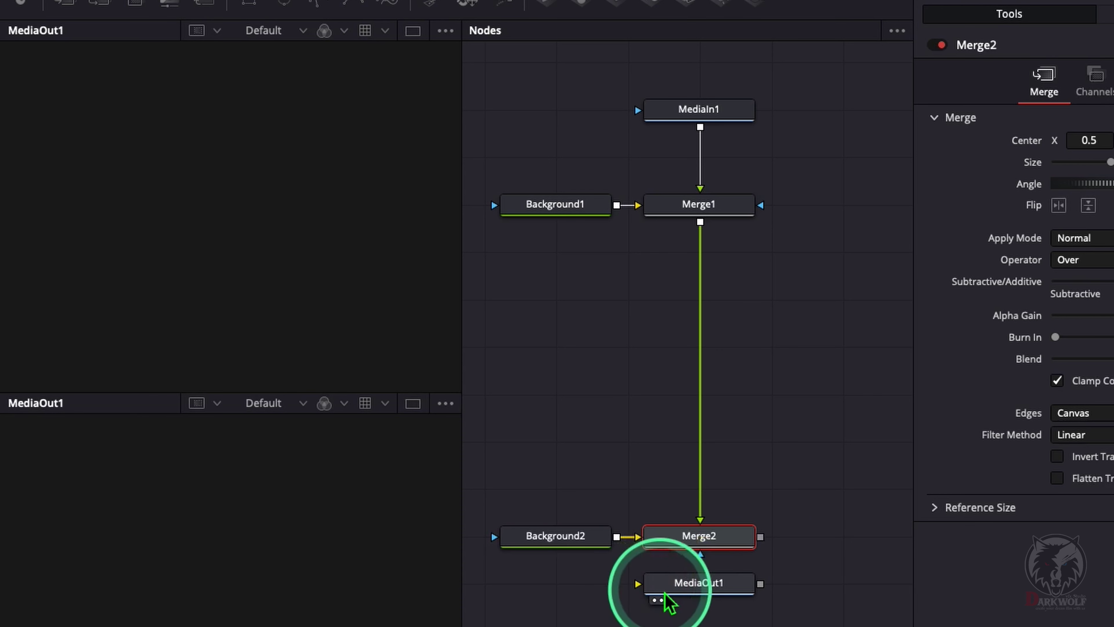
drag(765, 545, 684, 584)
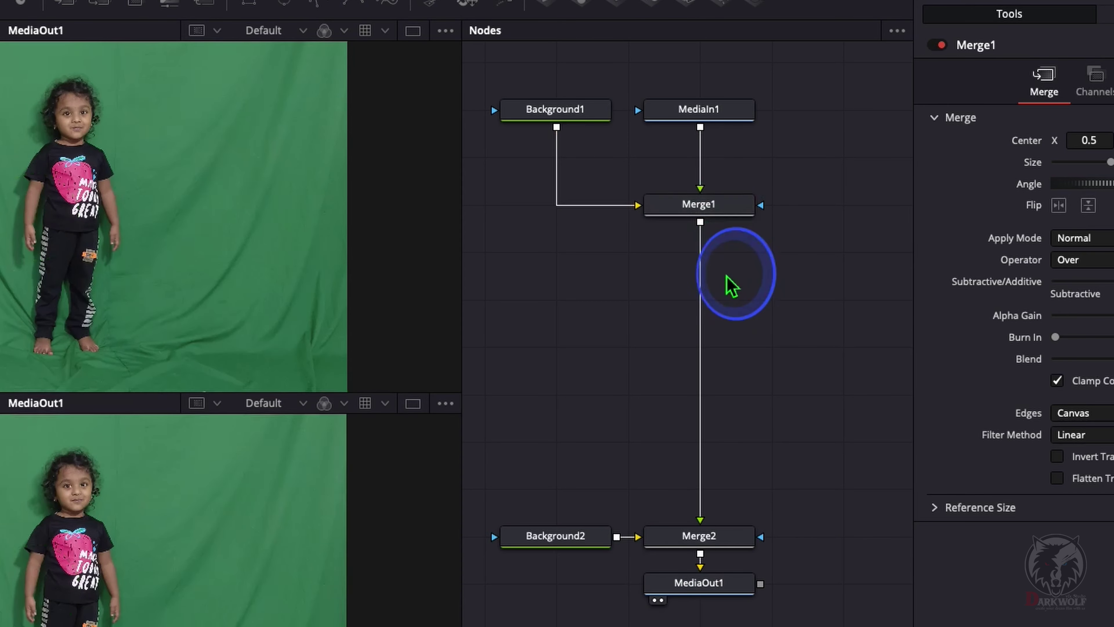
- Insert a 3D Keyer node directly after Merge1
click(719, 218)
mouse_move(719, 218)
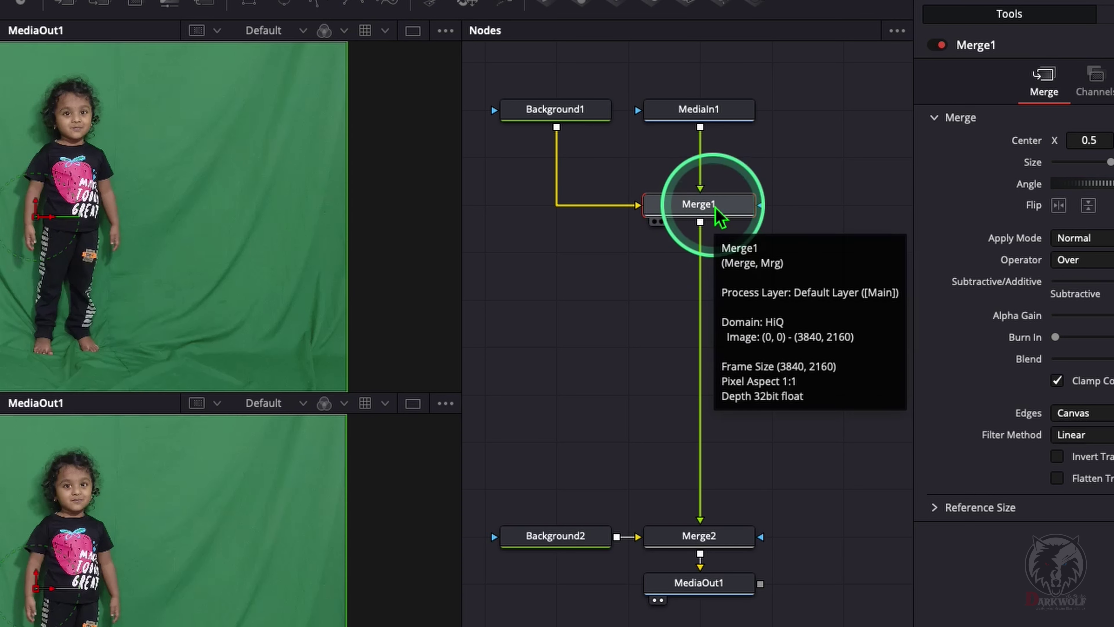
key(shift+space)
text(tran)
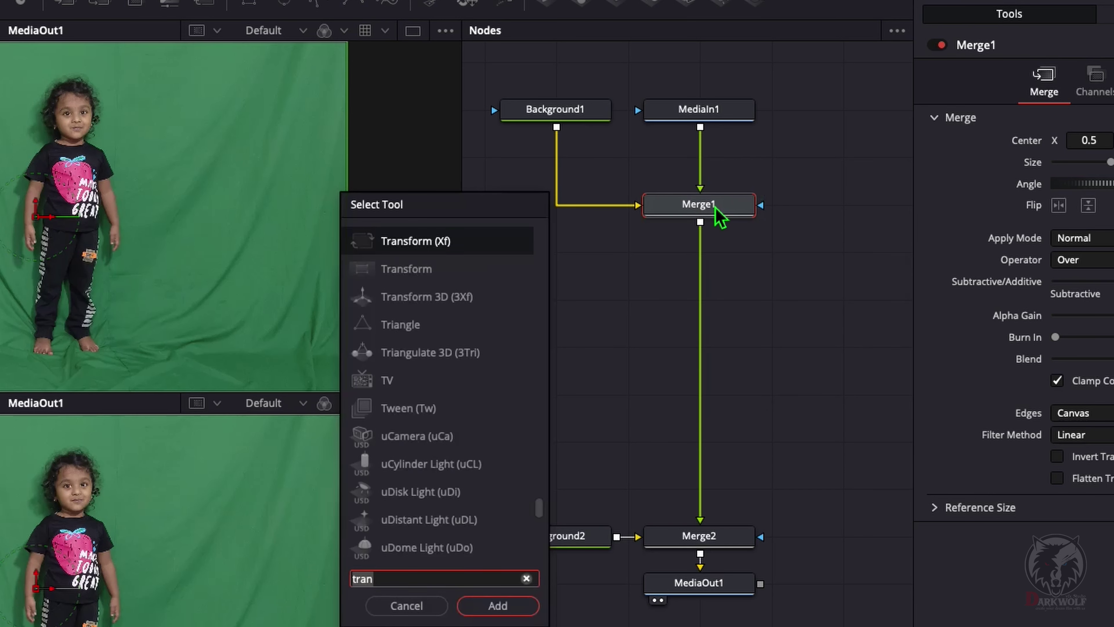
key(BackSpace)
key(BackSpace)
key(BackSpace)
key(BackSpace)
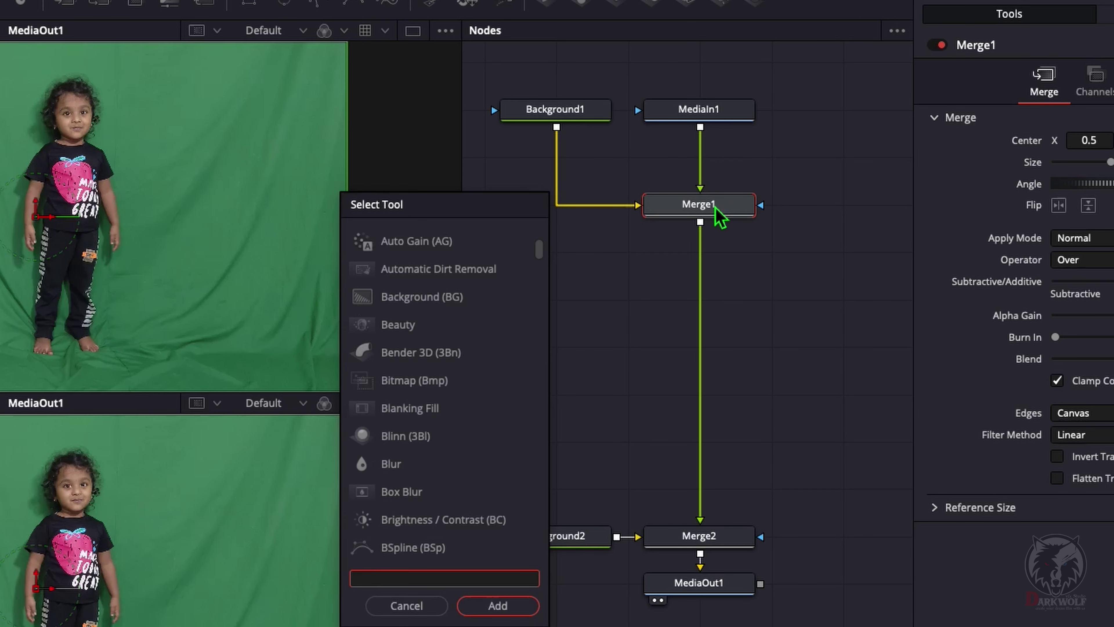
text(3dkey)
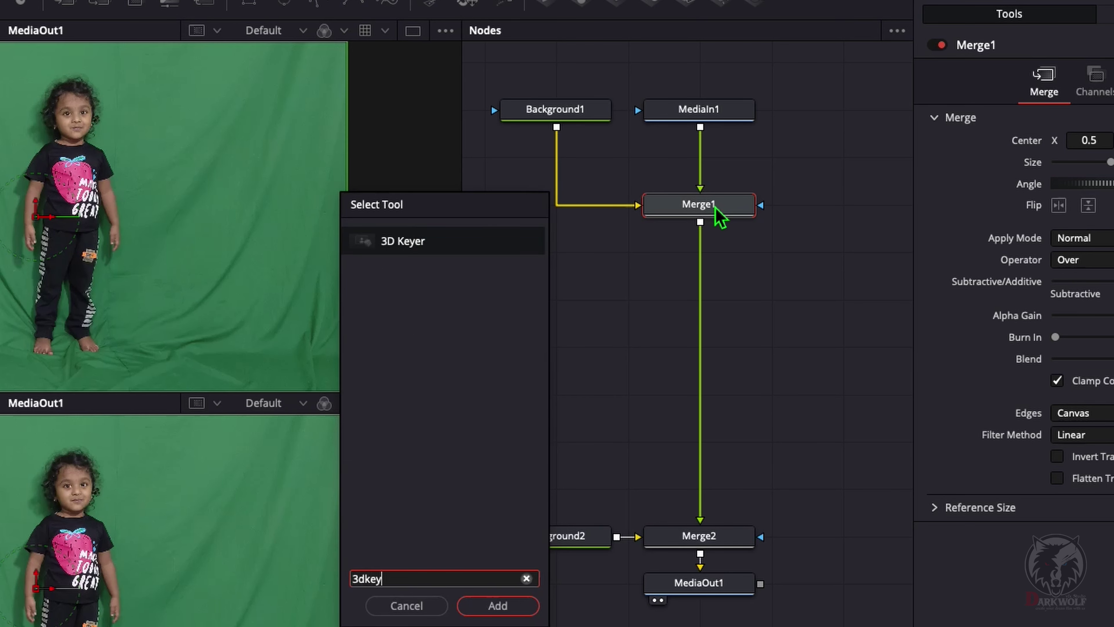
key(Return)
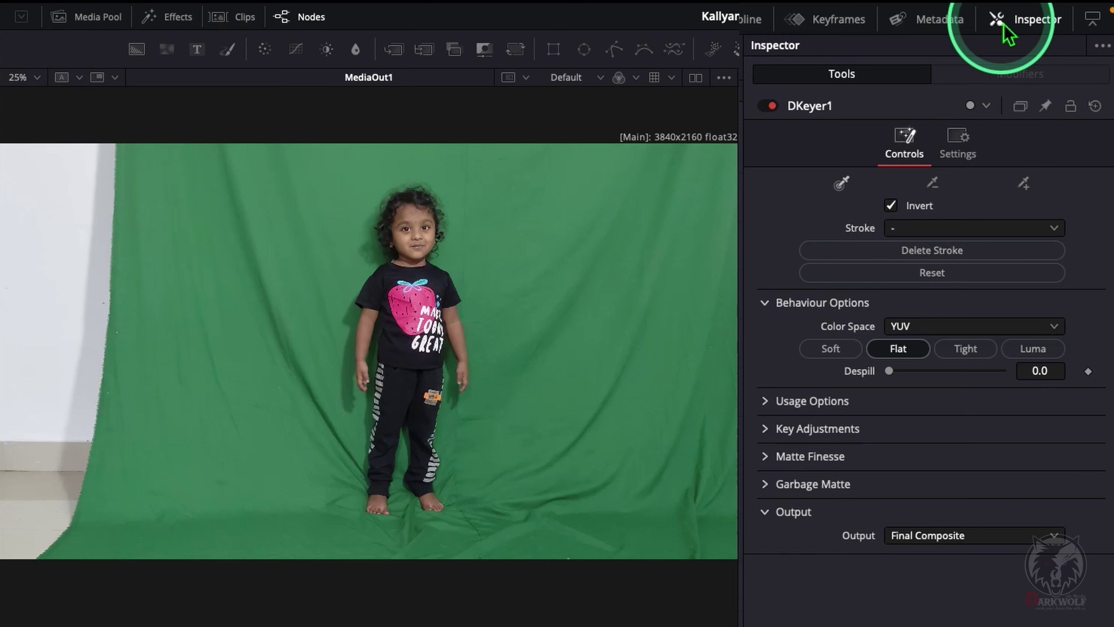
- Key out the green cloth by sampling it beside the child, adding the leftover green around the body, and raise Despill to its maximum
click(897, 153)
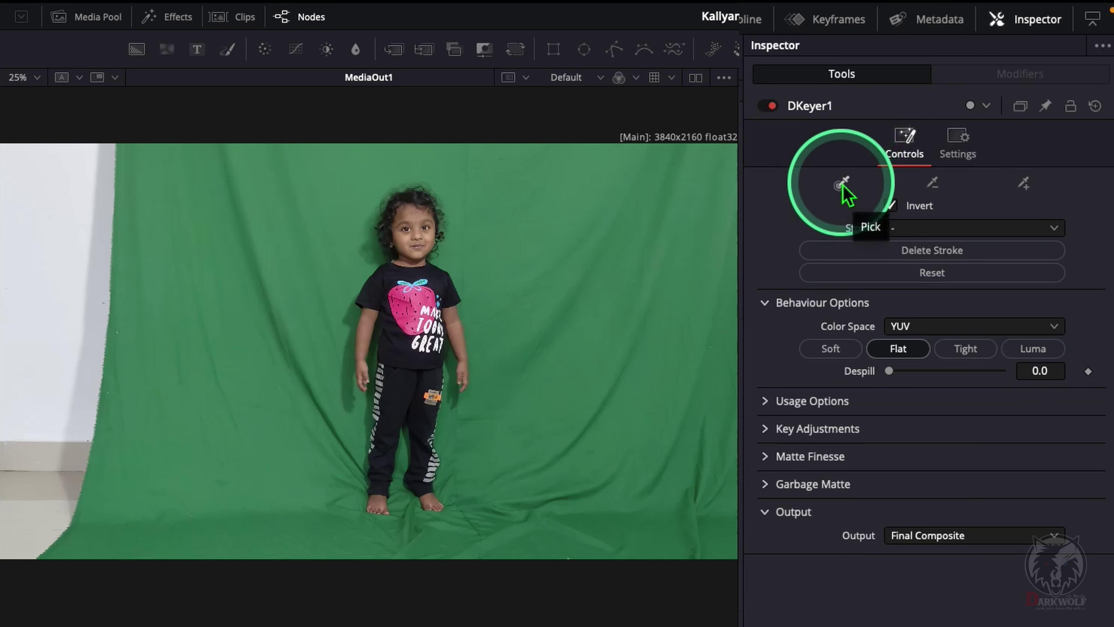
mouse_move(843, 185)
mouse_down()
mouse_move(808, 211)
mouse_move(666, 226)
mouse_move(480, 182)
mouse_move(666, 480)
mouse_move(654, 540)
mouse_move(552, 504)
mouse_move(383, 543)
mouse_move(326, 505)
mouse_move(338, 415)
mouse_move(351, 388)
mouse_move(357, 395)
mouse_up()
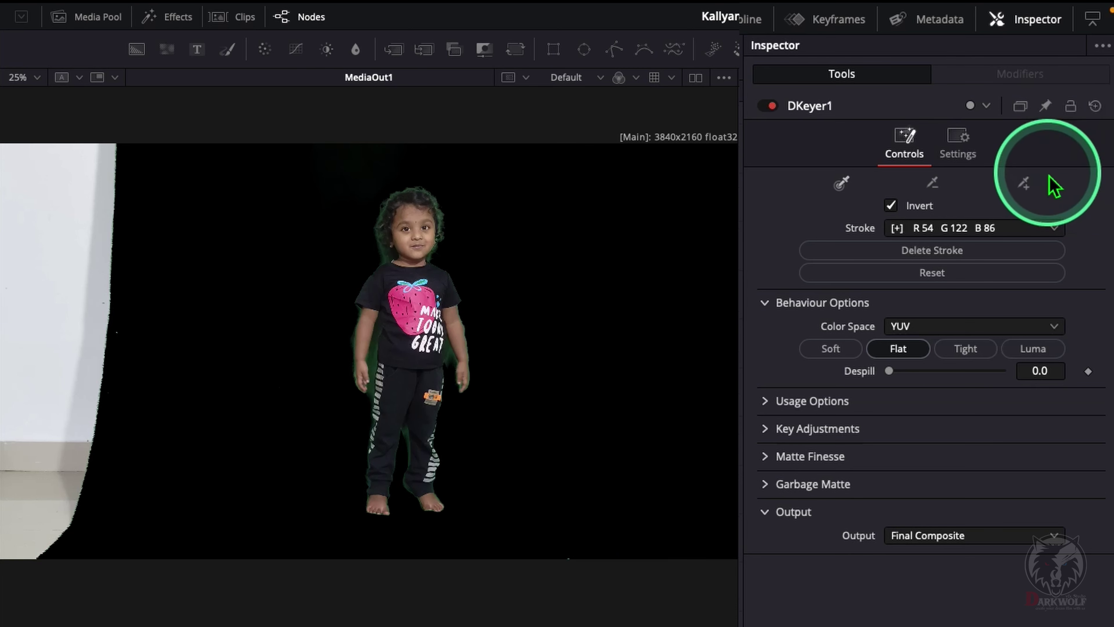
click(1028, 186)
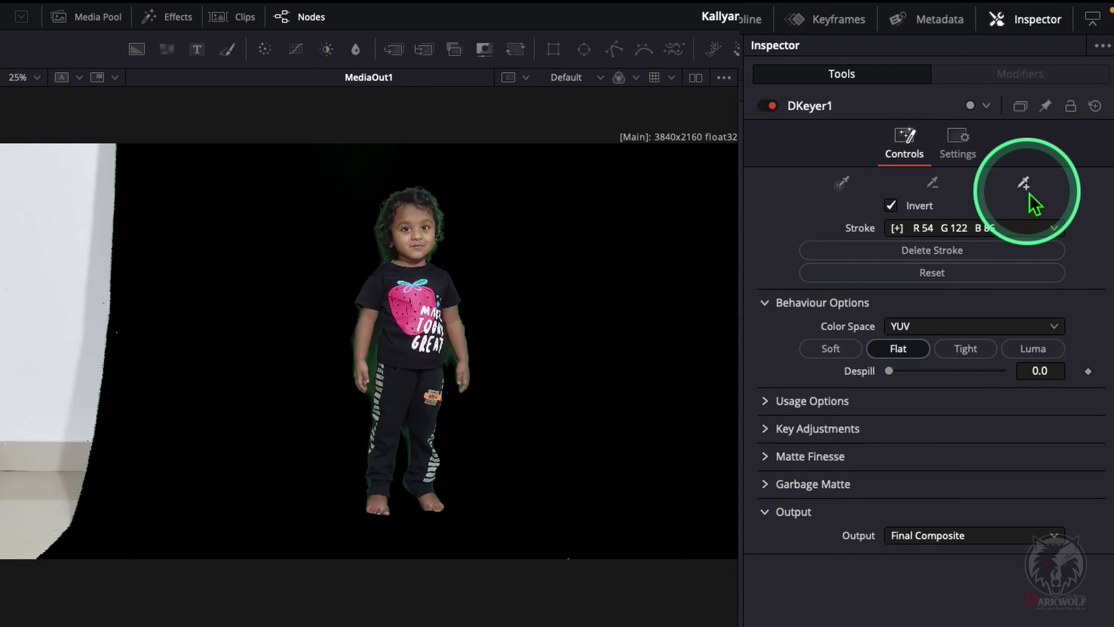
mouse_move(368, 401)
mouse_down()
mouse_move(376, 379)
mouse_move(373, 406)
mouse_up()
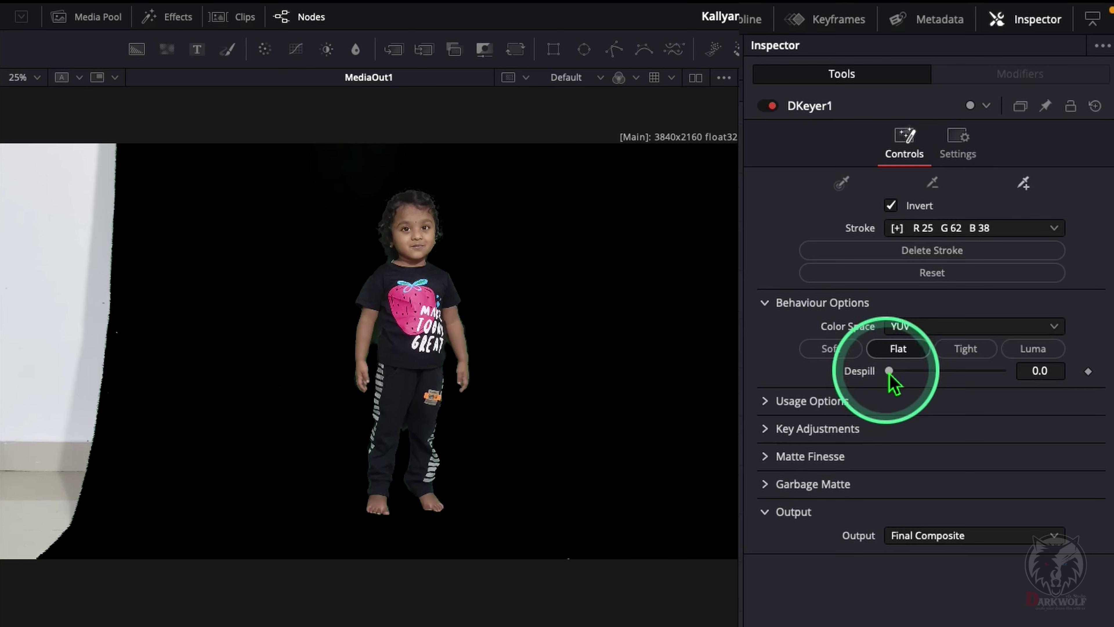
drag(888, 371, 1029, 386)
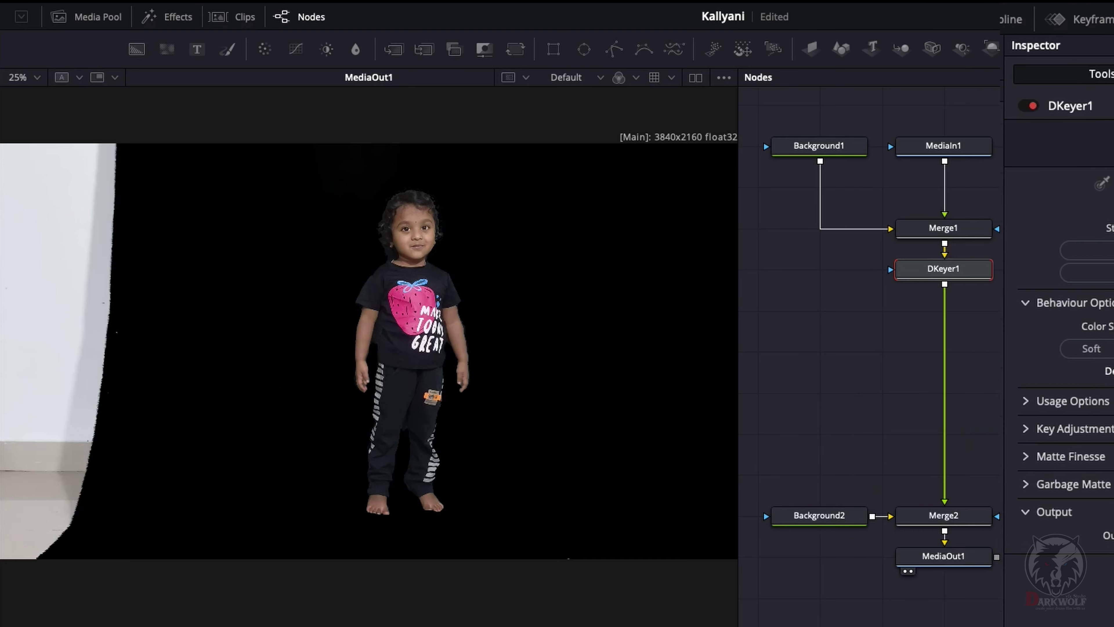
- Make Background1 and Background2 fully transparent by lowering the alpha of each to its minimum
click(851, 148)
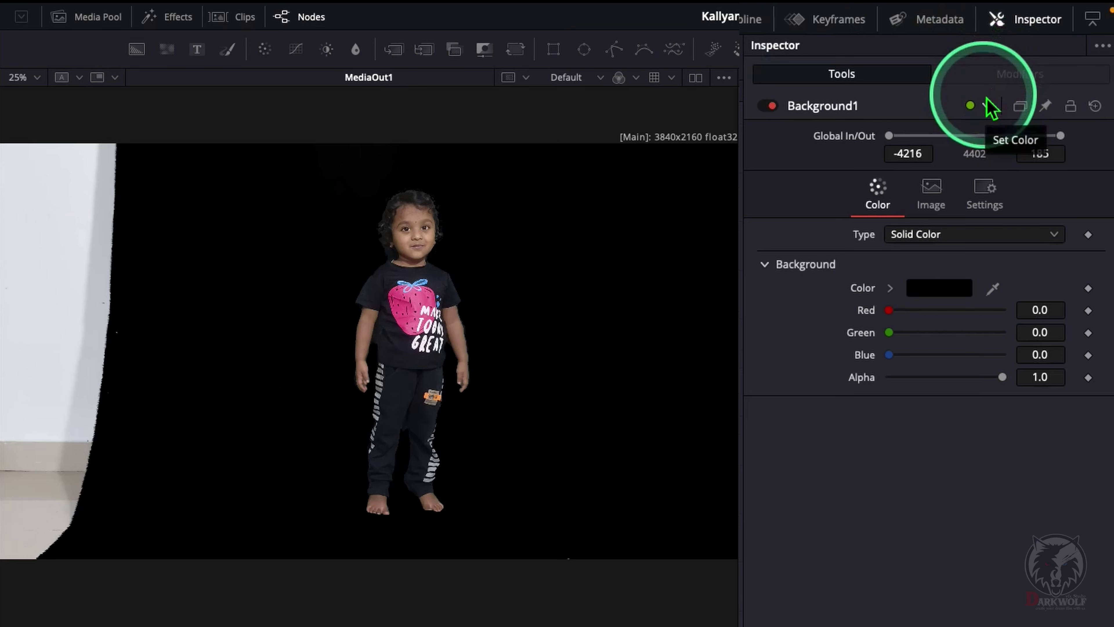
drag(1003, 378, 868, 395)
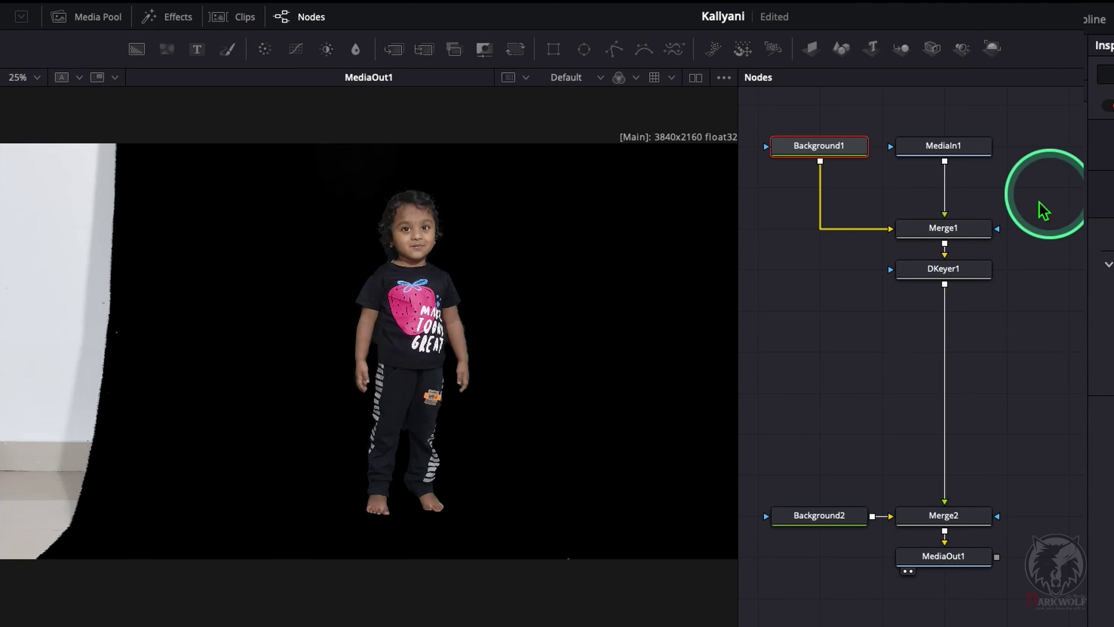
click(805, 518)
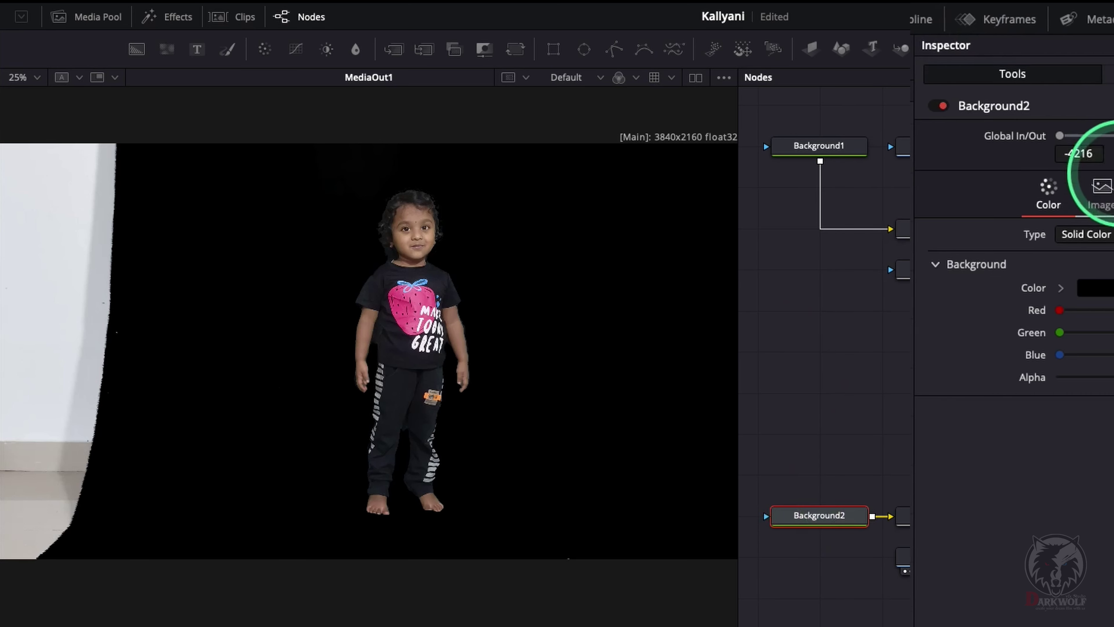
drag(1002, 377, 867, 387)
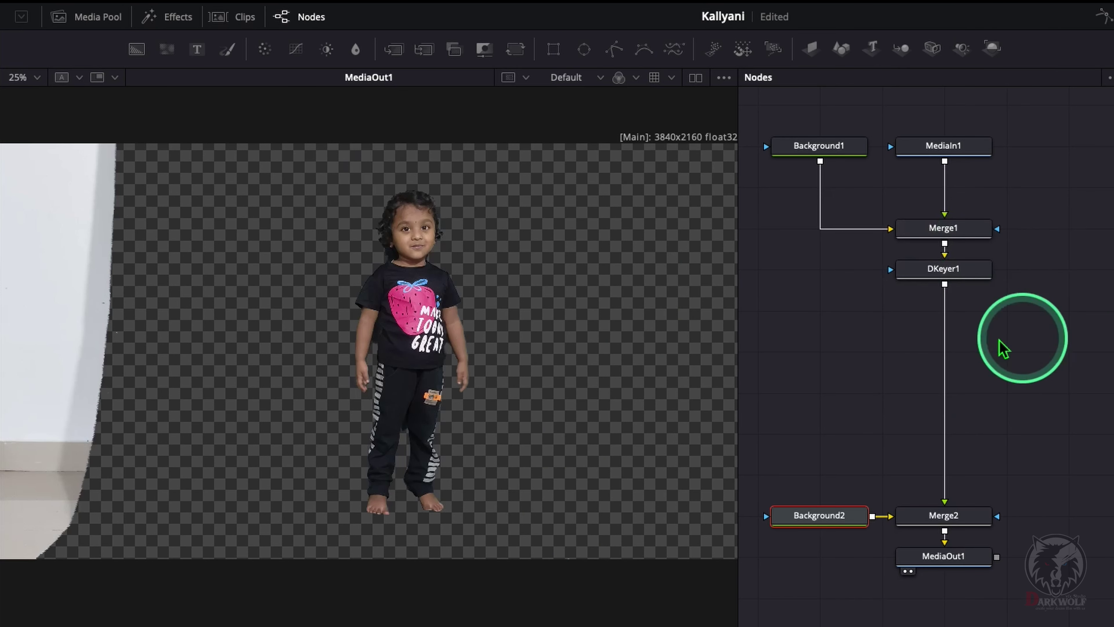
- Add a Rectangle mask node and connect it to the effect mask input of Merge1
click(1038, 305)
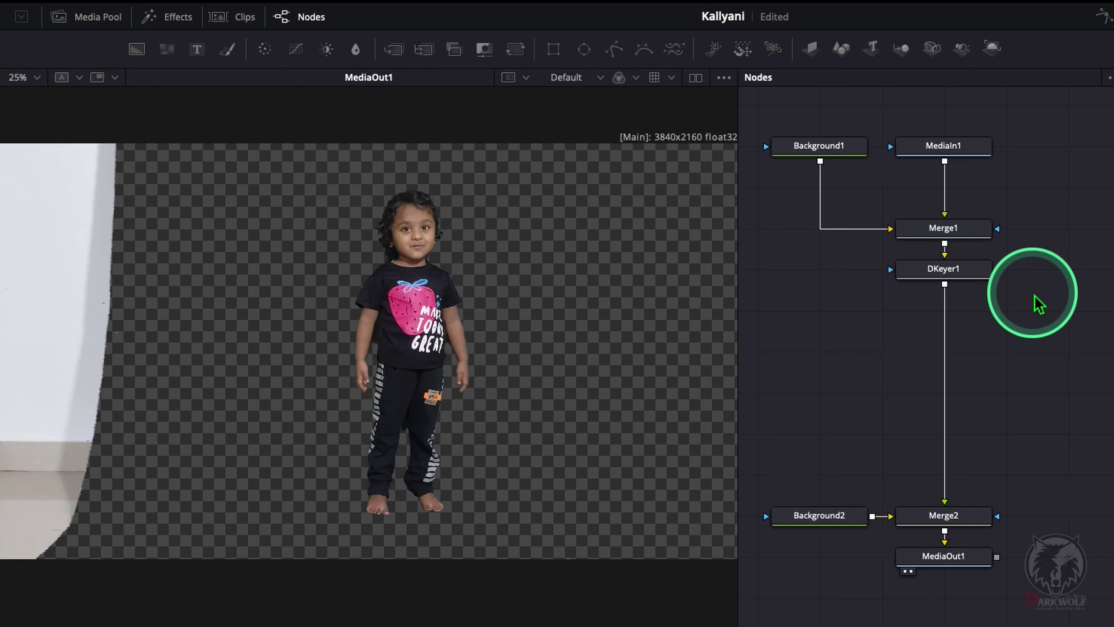
key(shift+space)
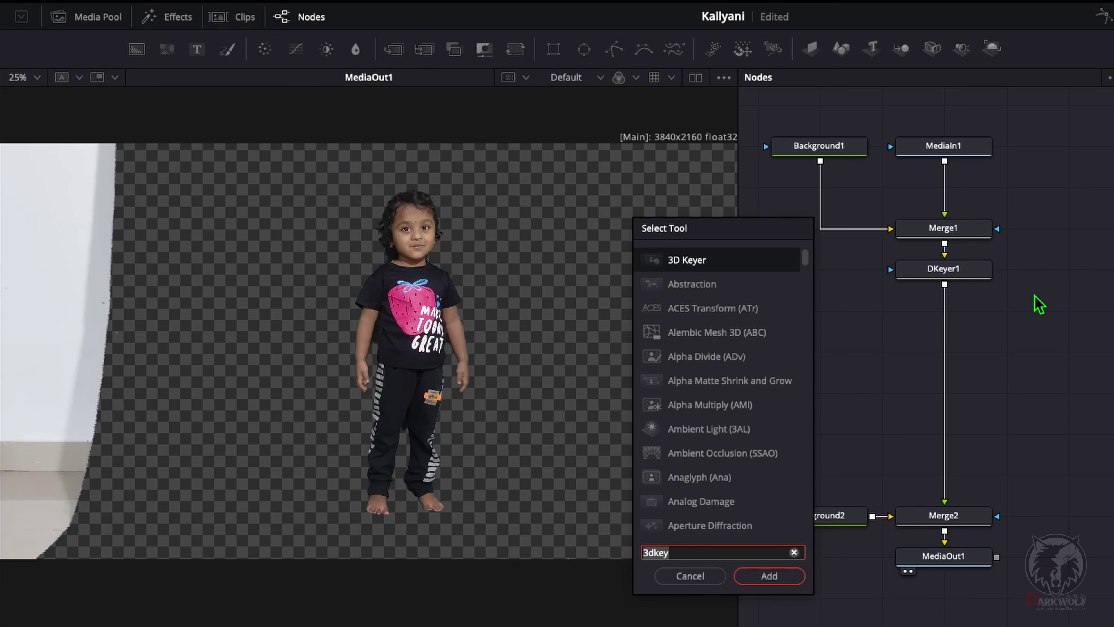
text(rect)
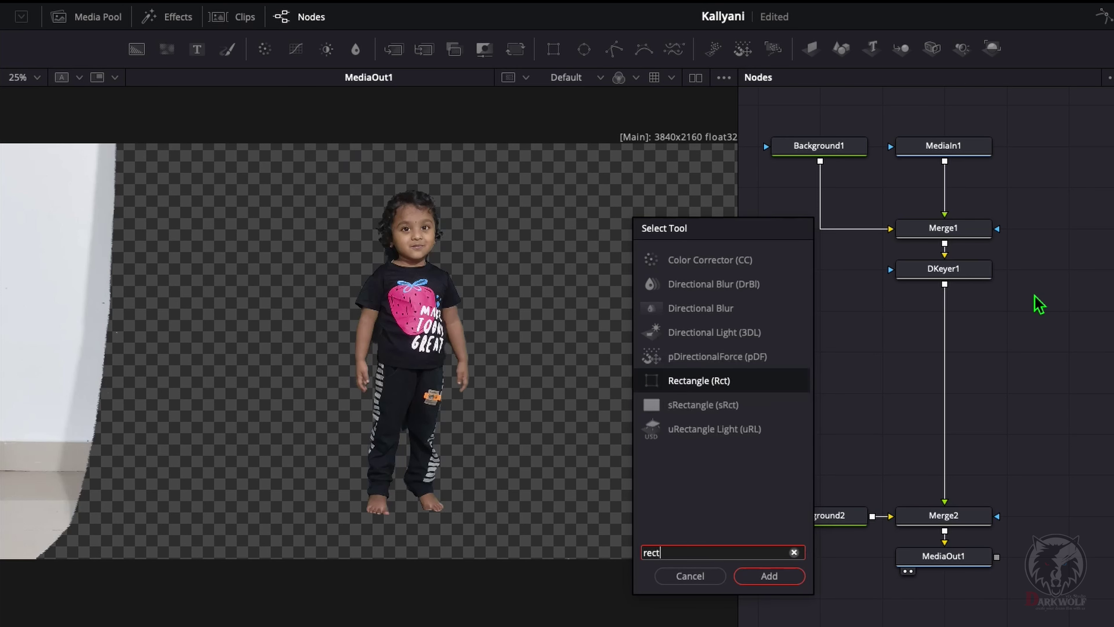
double_click(710, 379)
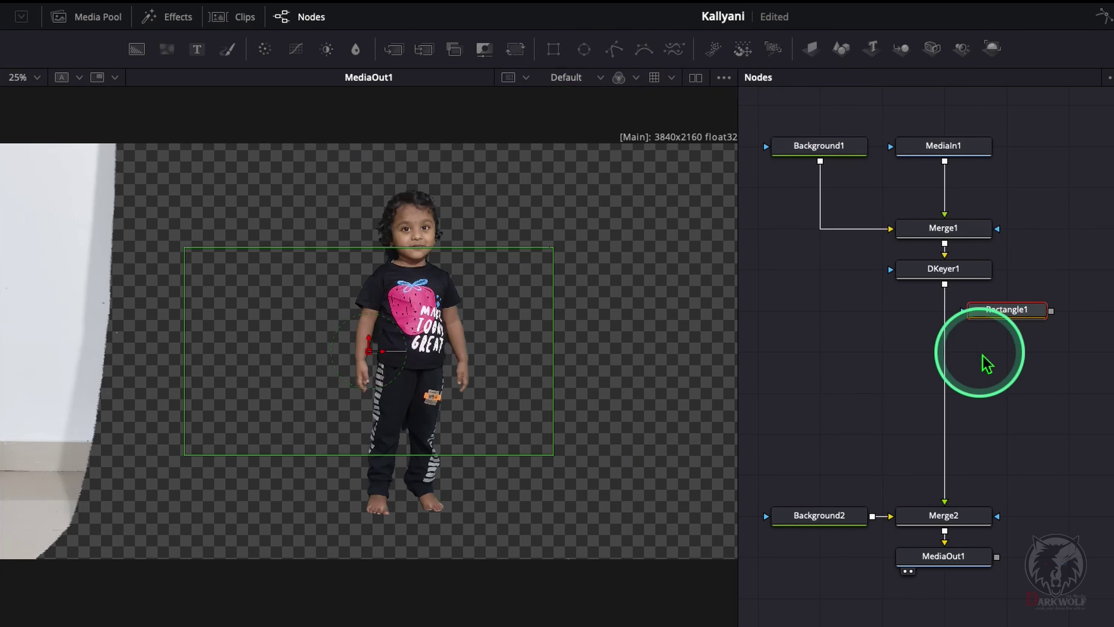
drag(1007, 313, 951, 239)
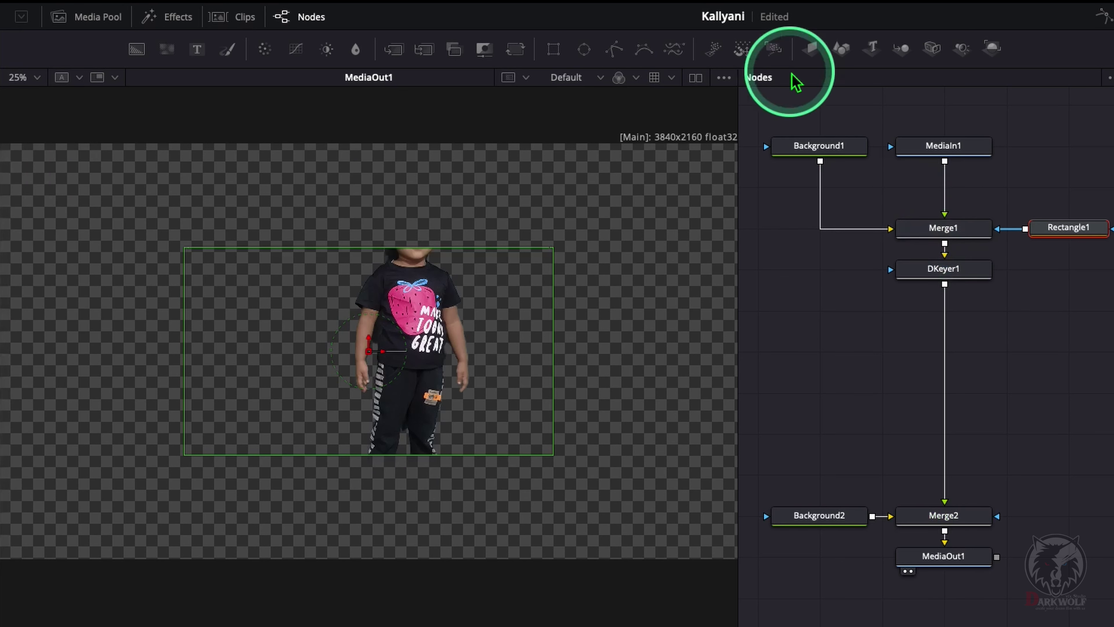
- Narrow the rectangle mask, stretch it to nearly full frame height, and shift it so it encloses the whole child
drag(184, 346, 242, 355)
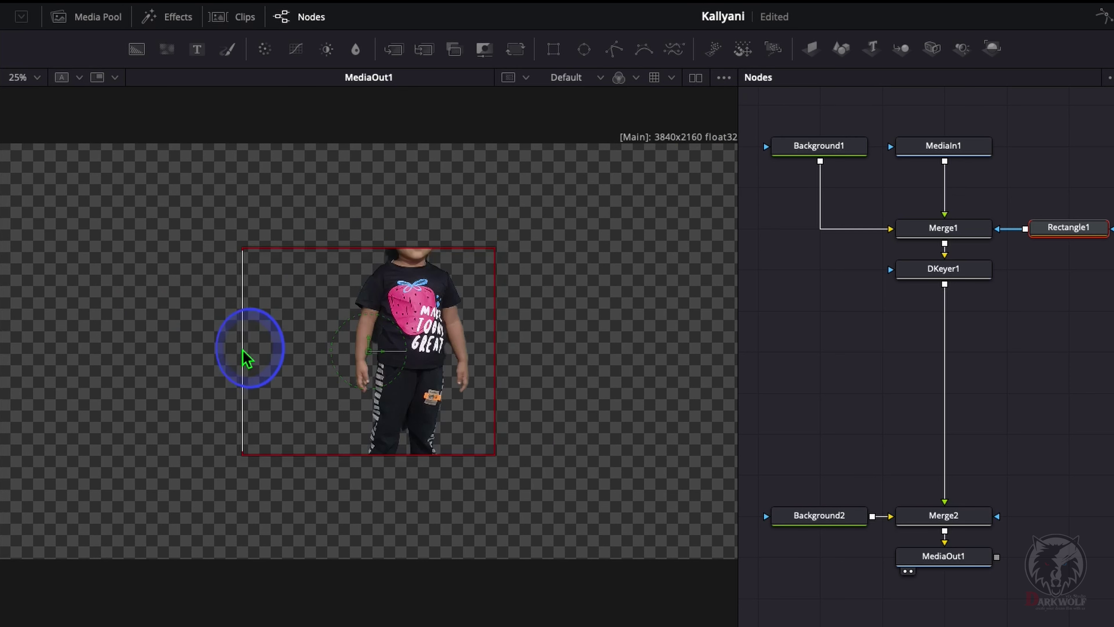
drag(419, 470, 418, 554)
drag(385, 362, 405, 362)
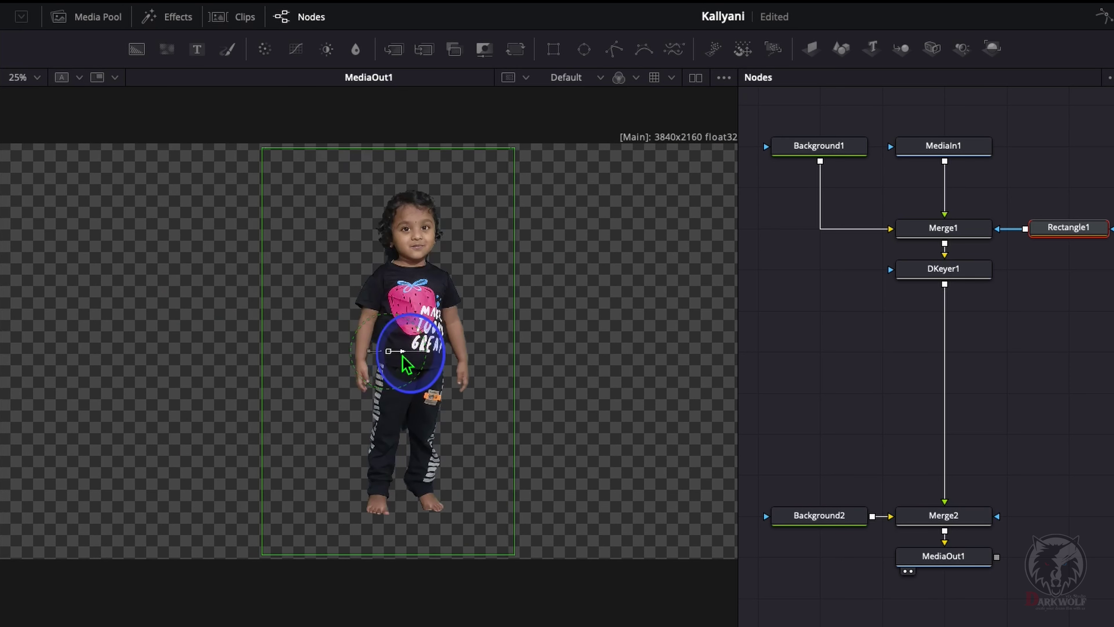
click(1100, 459)
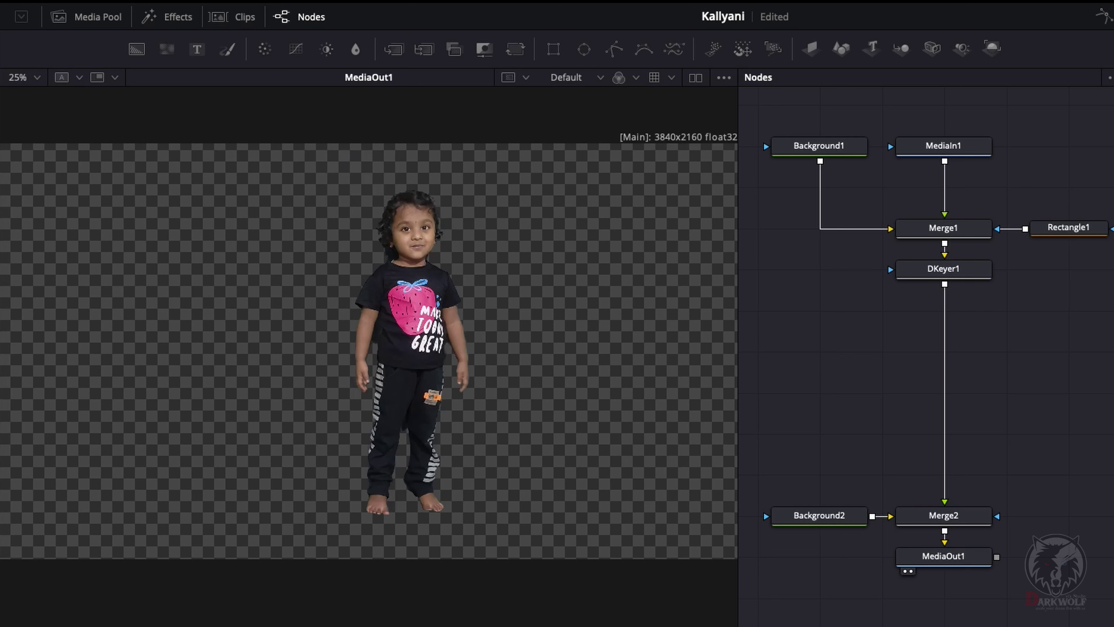
- Bring in the night-city image, merge it with the DKeyer1 output, and swap the merge inputs so the city sits behind the child
drag(1110, 369, 795, 433)
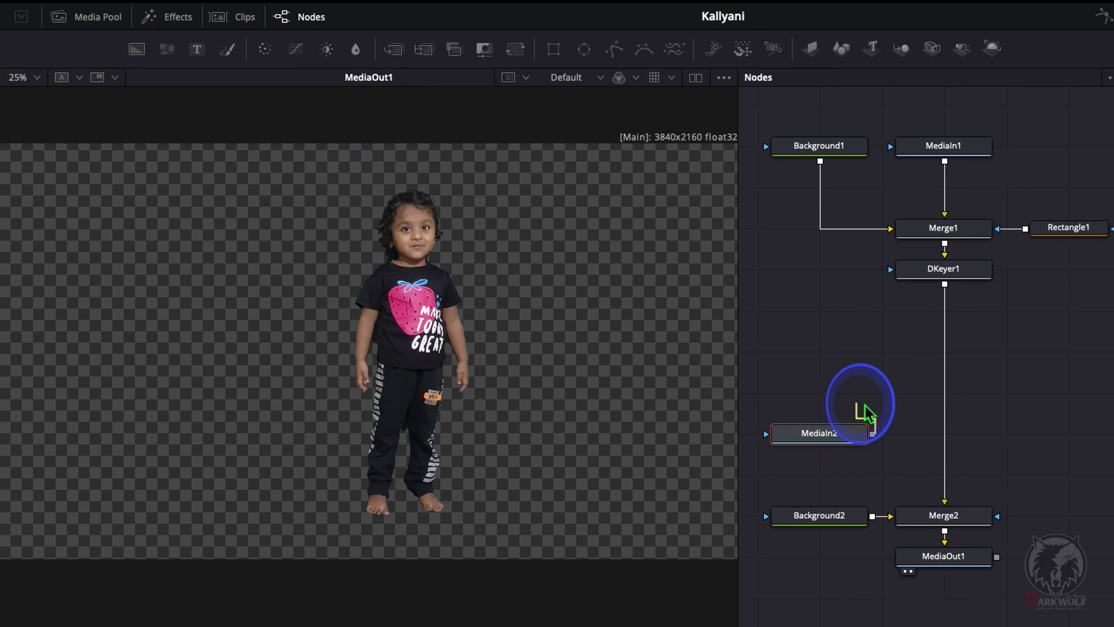
drag(872, 433, 949, 290)
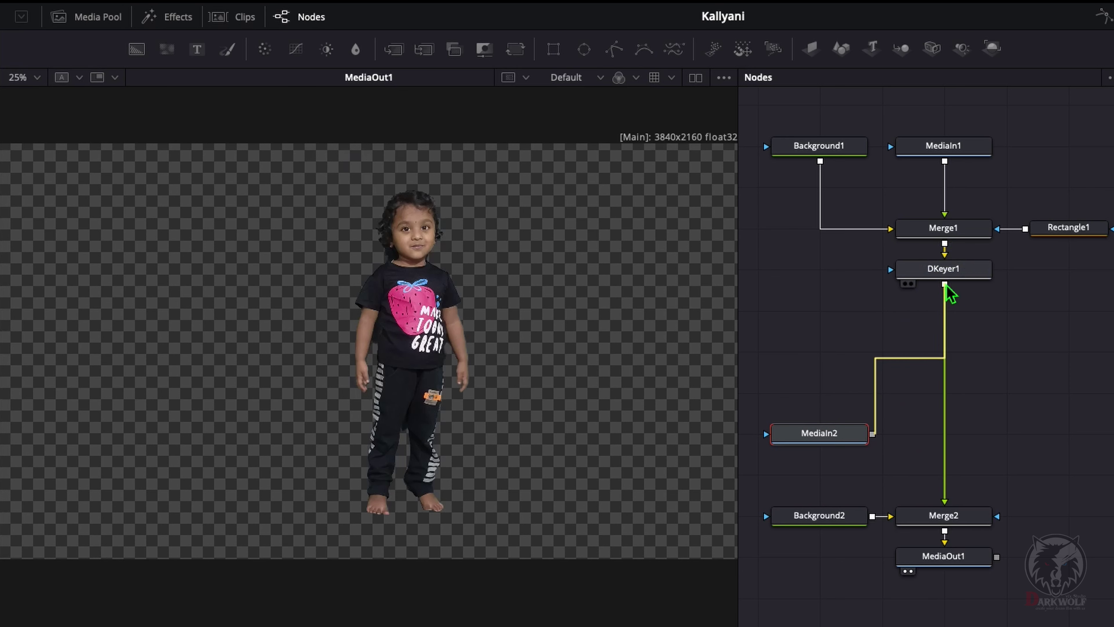
drag(946, 288, 946, 288)
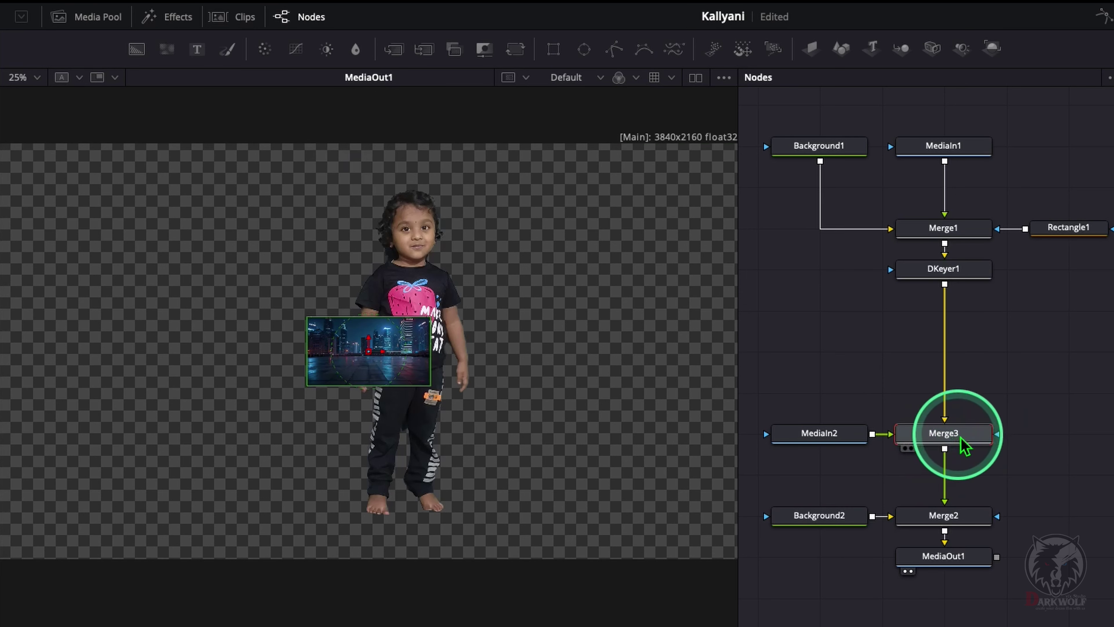
right_click(965, 445)
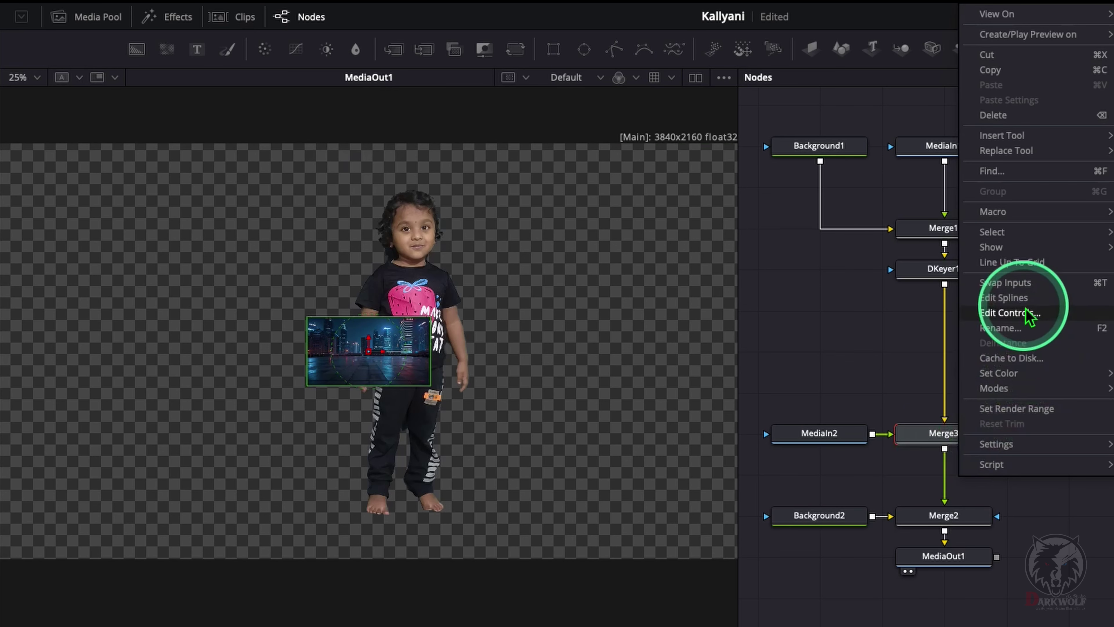
click(1022, 282)
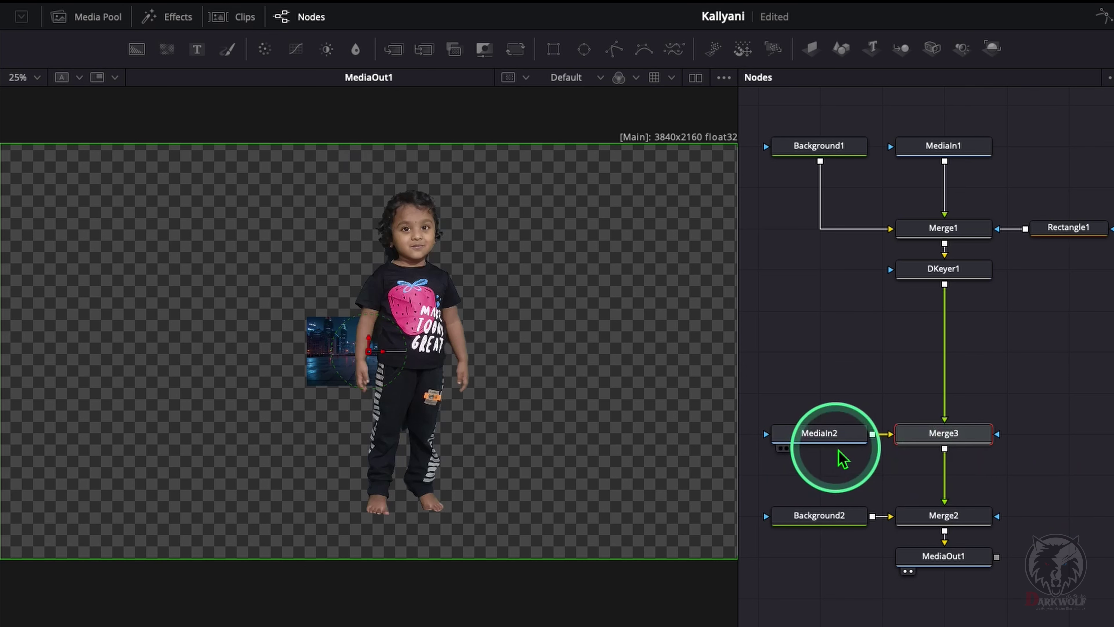
- Move MediaIn2 farther away from Merge3 and insert a Resize node between them so the city fills the frame
drag(791, 626, 892, 626)
drag(919, 475, 795, 474)
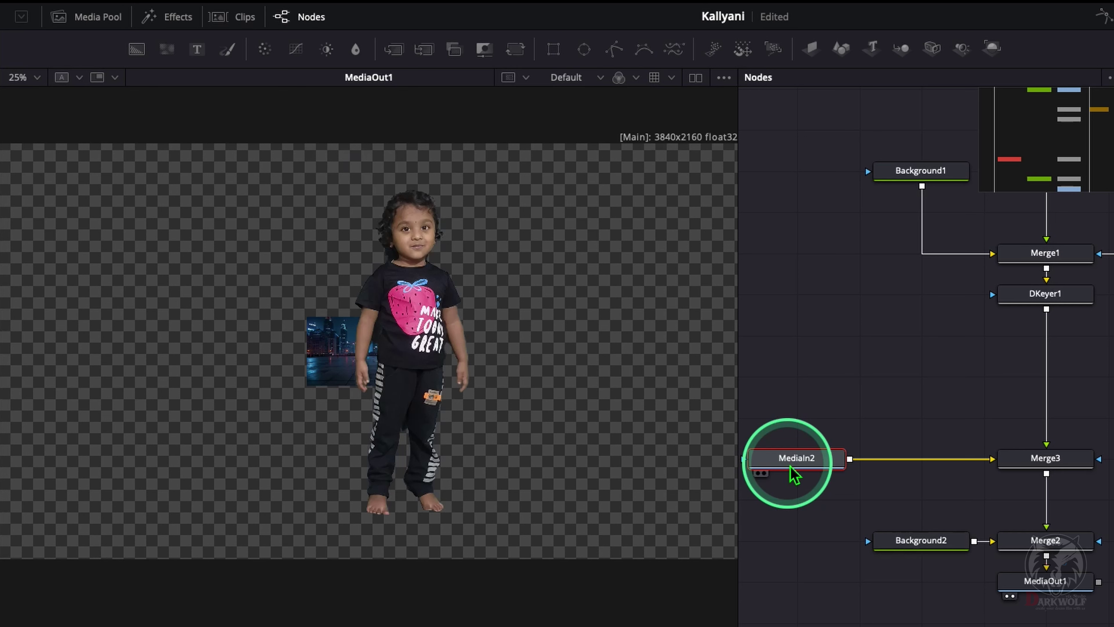
key(shift+space)
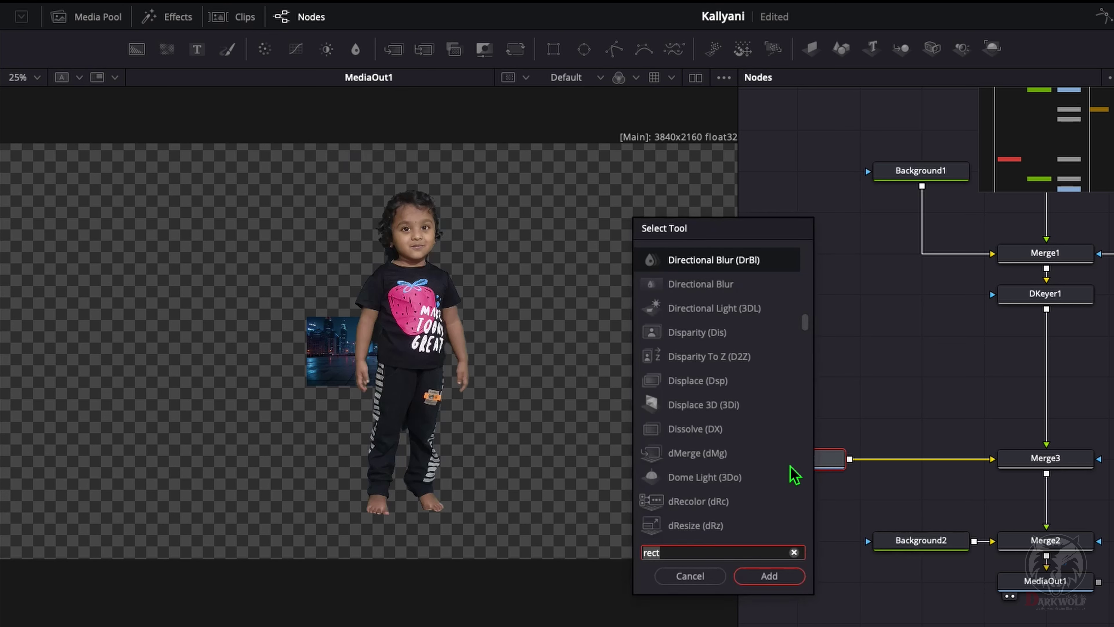
text(resi)
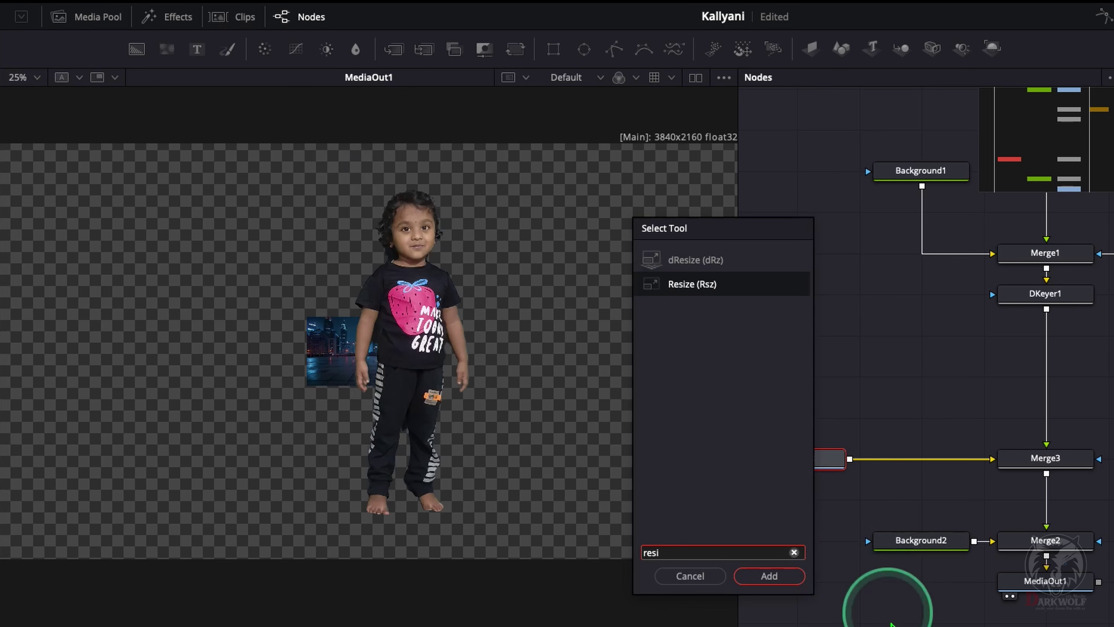
click(785, 579)
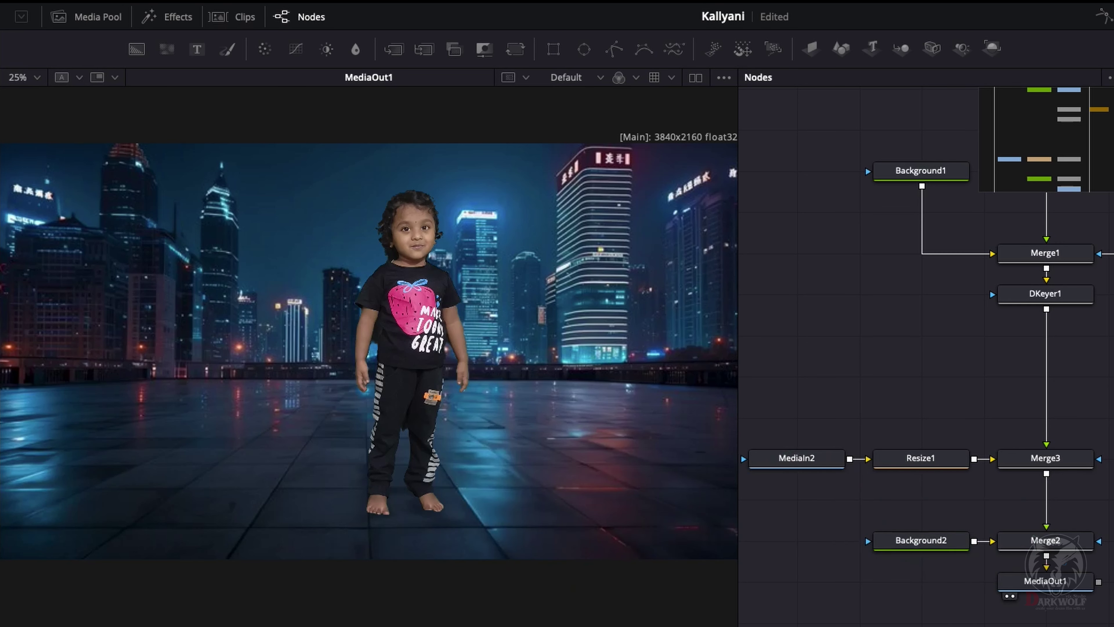
- Bring in the moon image above MediaIn2 and merge it into the connection between DKeyer1 and Merge3
drag(926, 375, 830, 395)
drag(869, 378, 1069, 315)
- Add a Resize node after MediaIn3 and set its width and height to 800
click(818, 378)
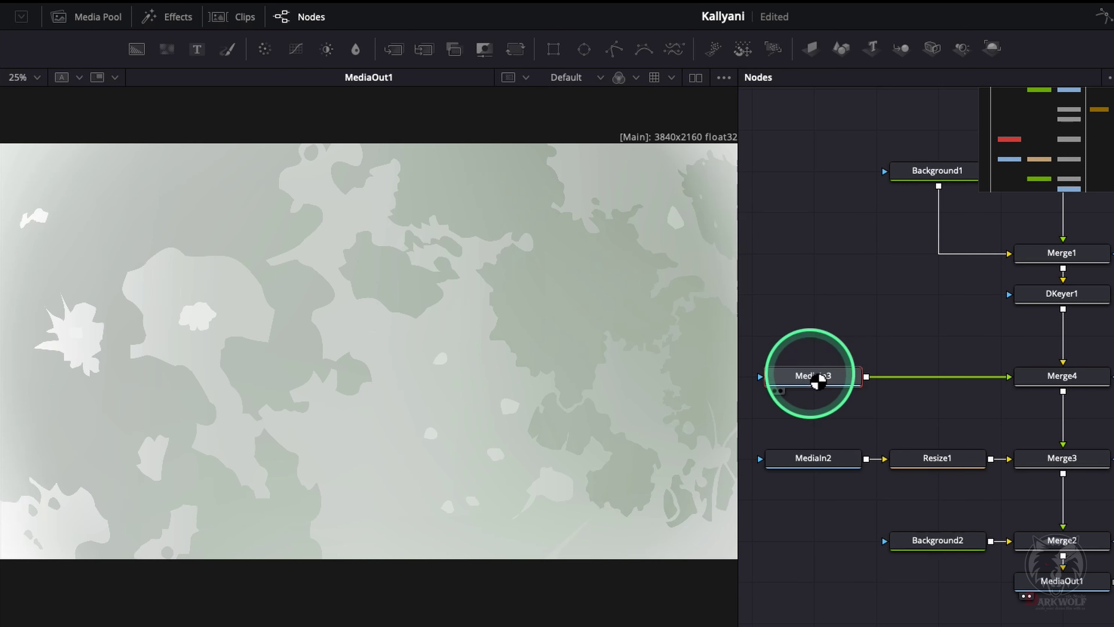
key(shift+space)
text(resi)
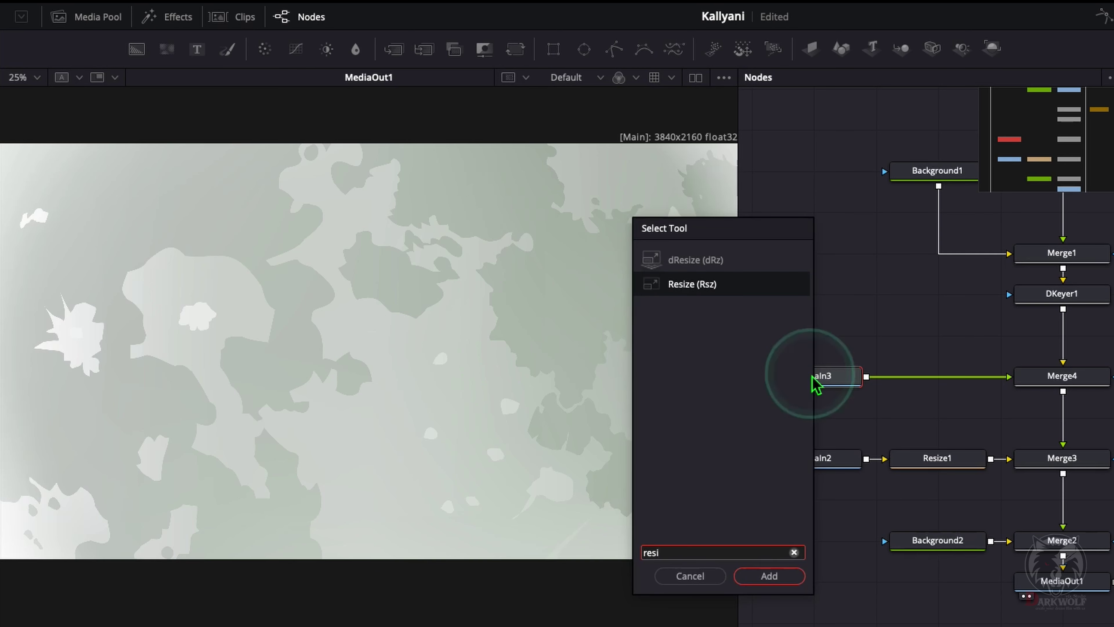
key(Return)
click(1059, 184)
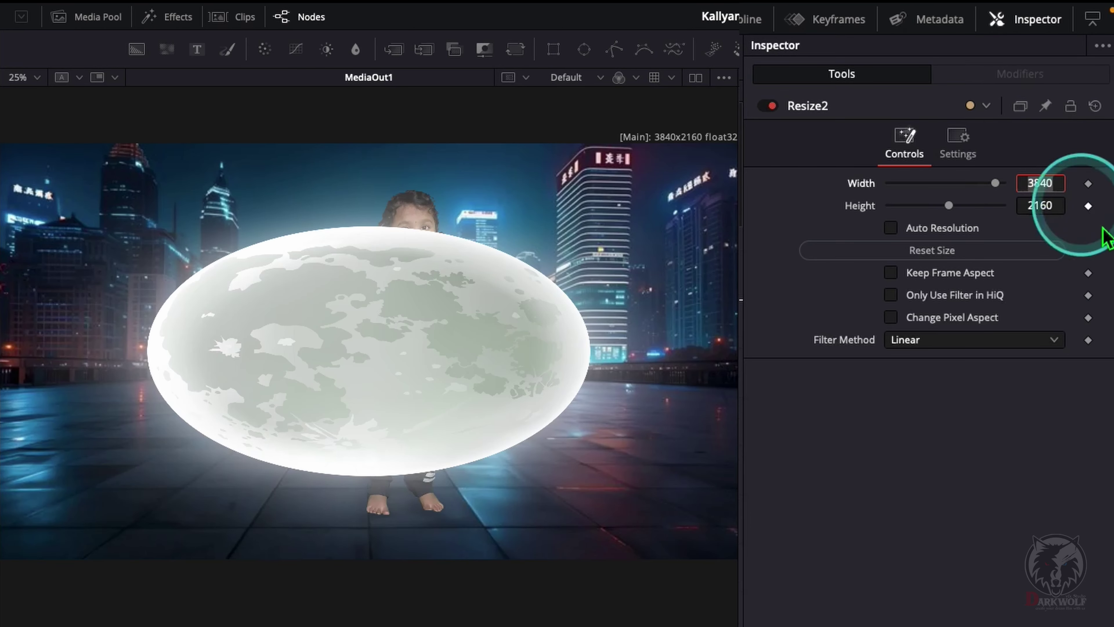
text(800)
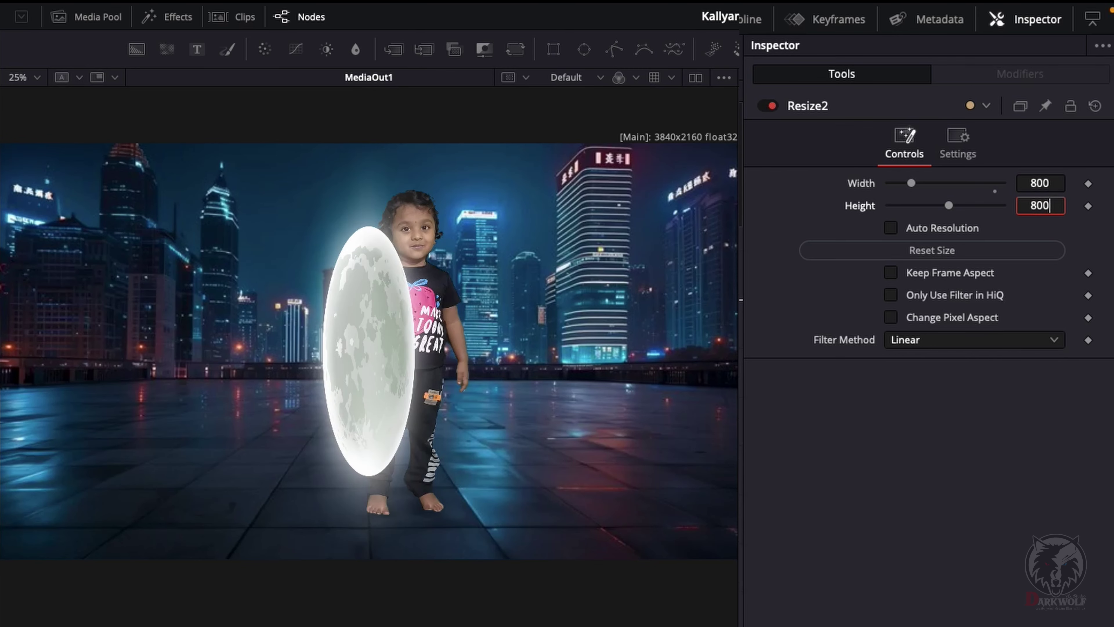
- Swap the inputs of Merge4 so the moon sits behind the child
right_click(916, 376)
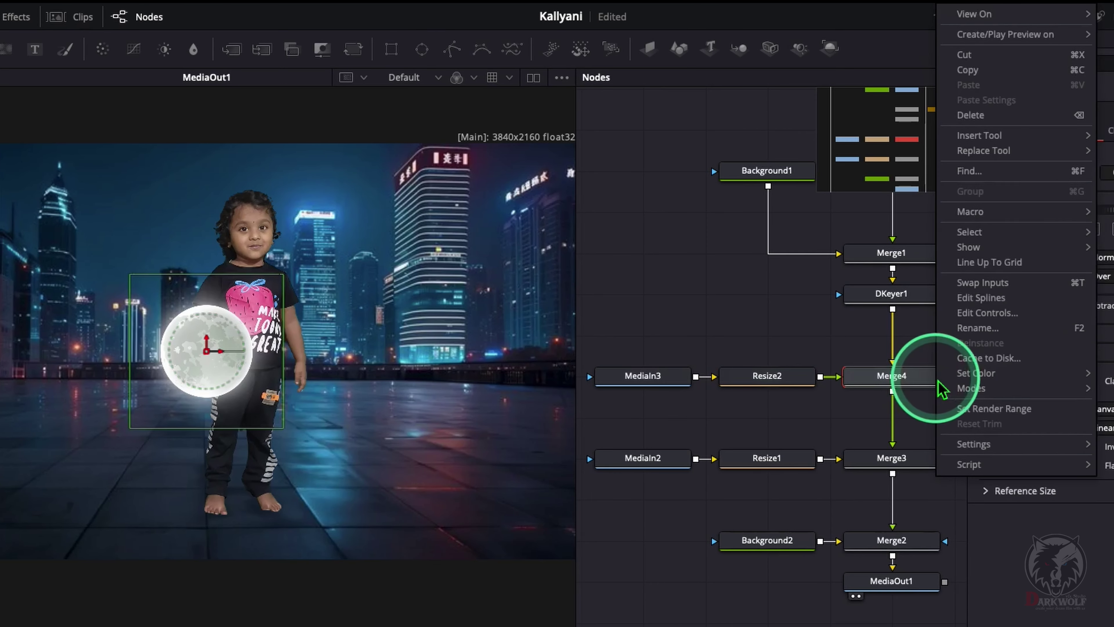
click(1008, 328)
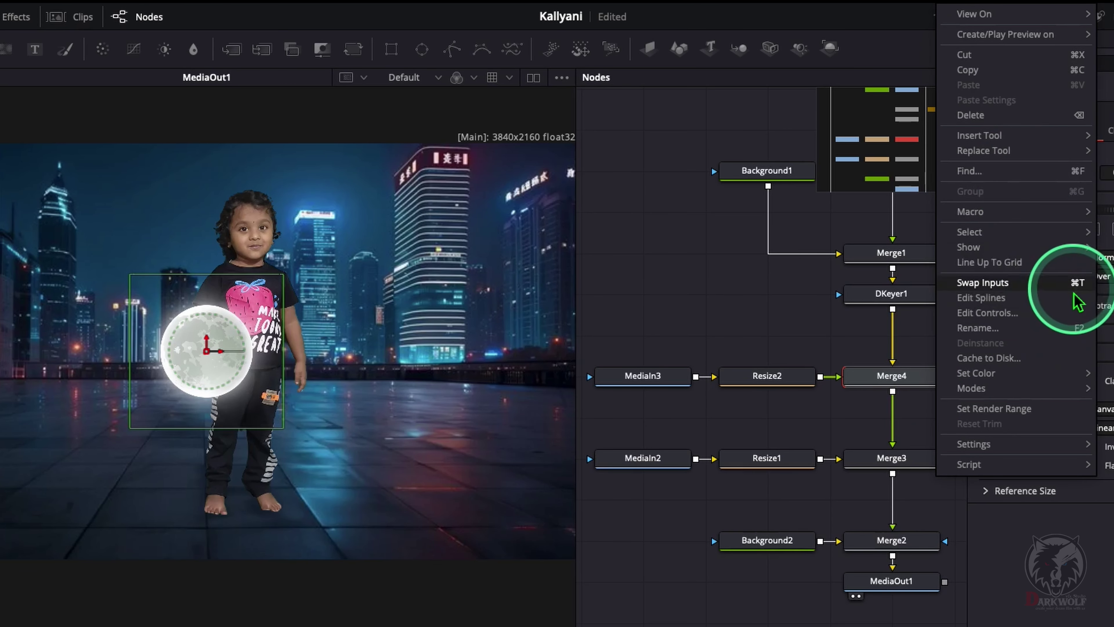
click(1071, 284)
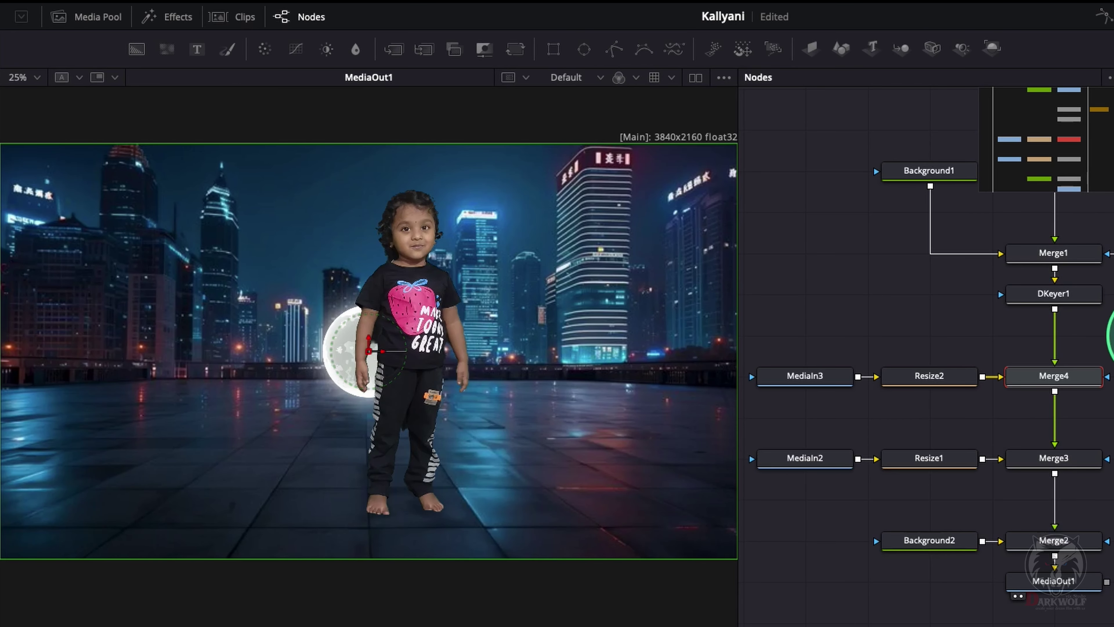
- Add a Transform node after Resize2 and move the moon up into the night sky beside the child's head
drag(934, 379, 828, 385)
key(shift+space)
text(resi)
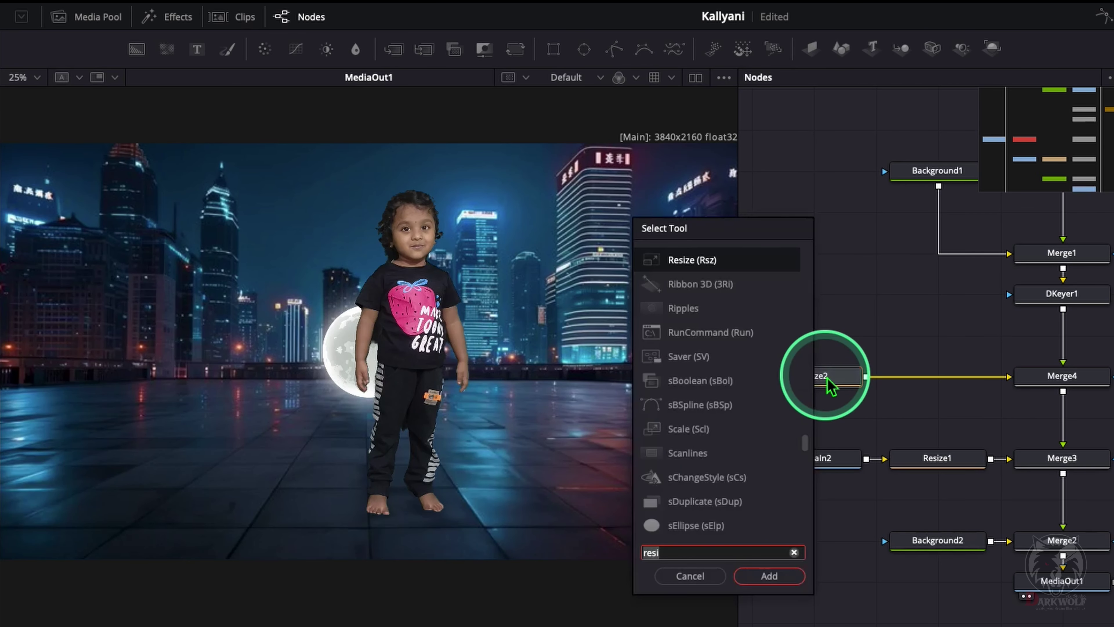
key(BackSpace)
key(BackSpace)
key(BackSpace)
key(BackSpace)
text(tran)
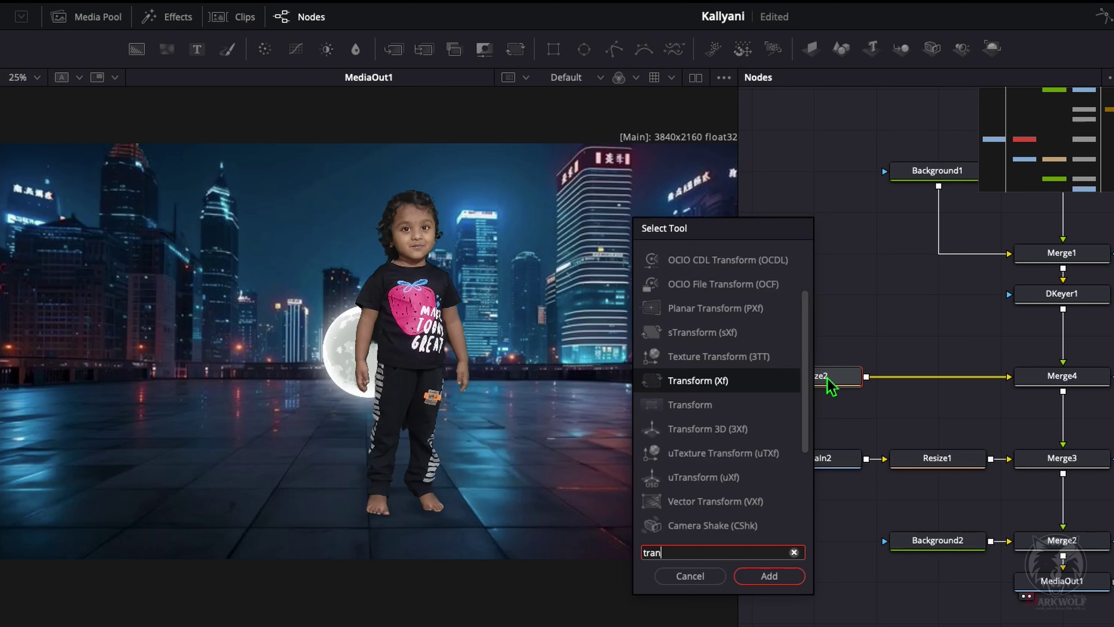
text(s)
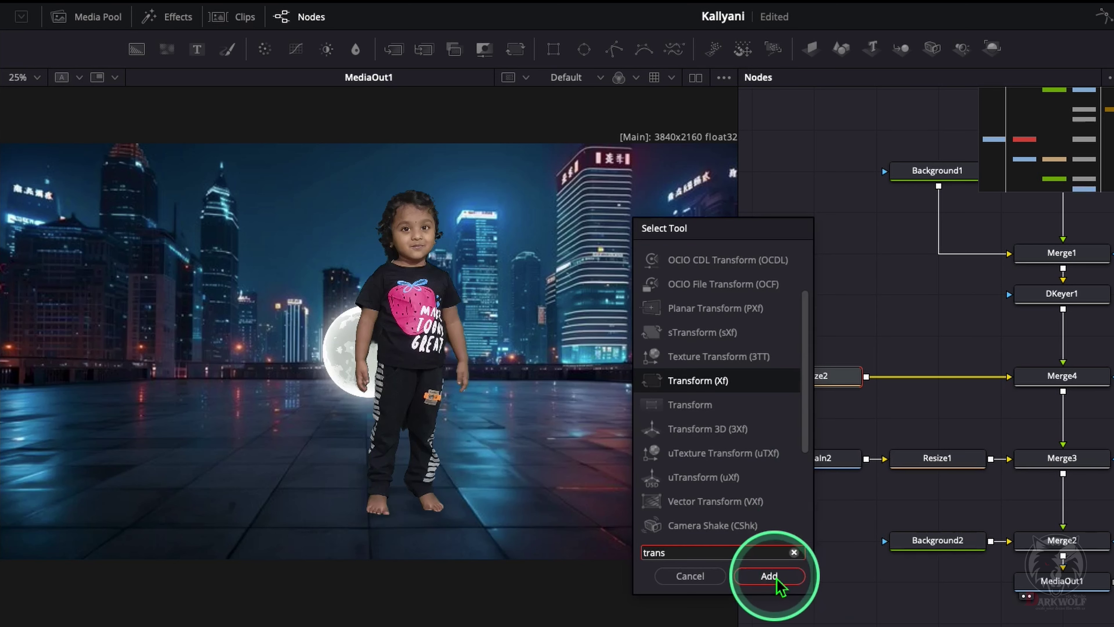
click(772, 578)
drag(337, 262, 322, 222)
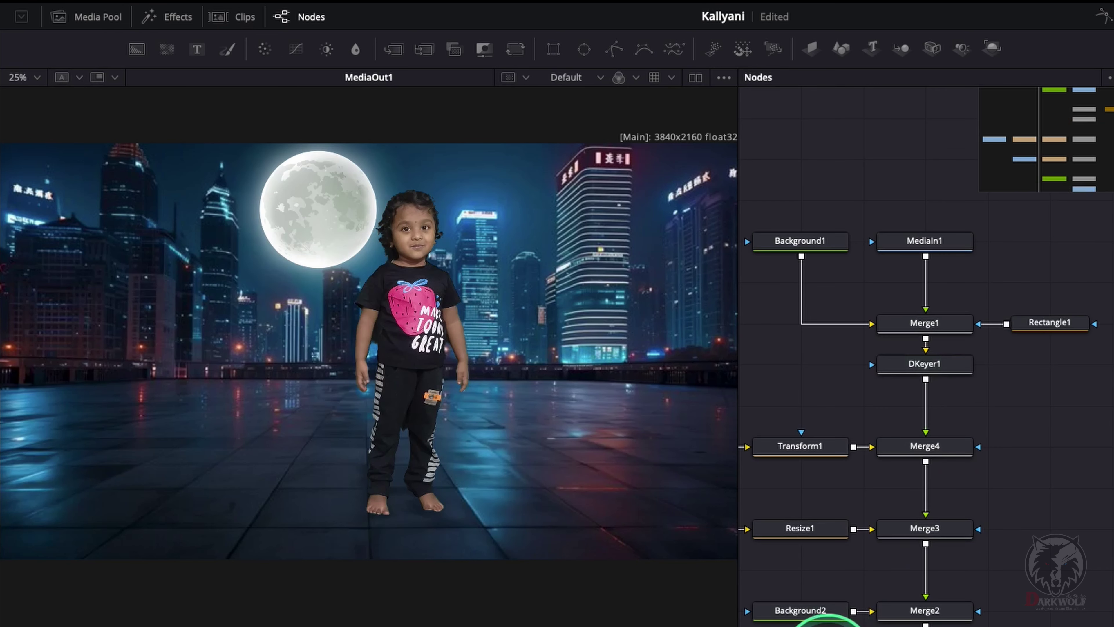
- Add a Transform node after DKeyer1, shrinking the child to a size of about 0.35 and centering it at about X 0.41, Y 0.39
click(933, 368)
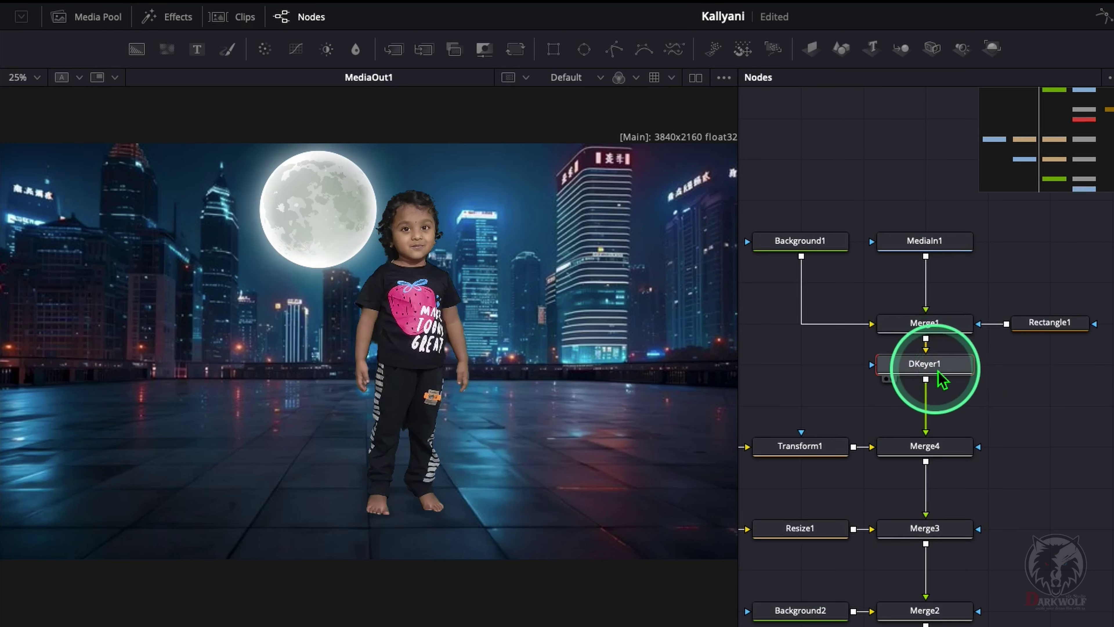
key(shift+space)
text(trans)
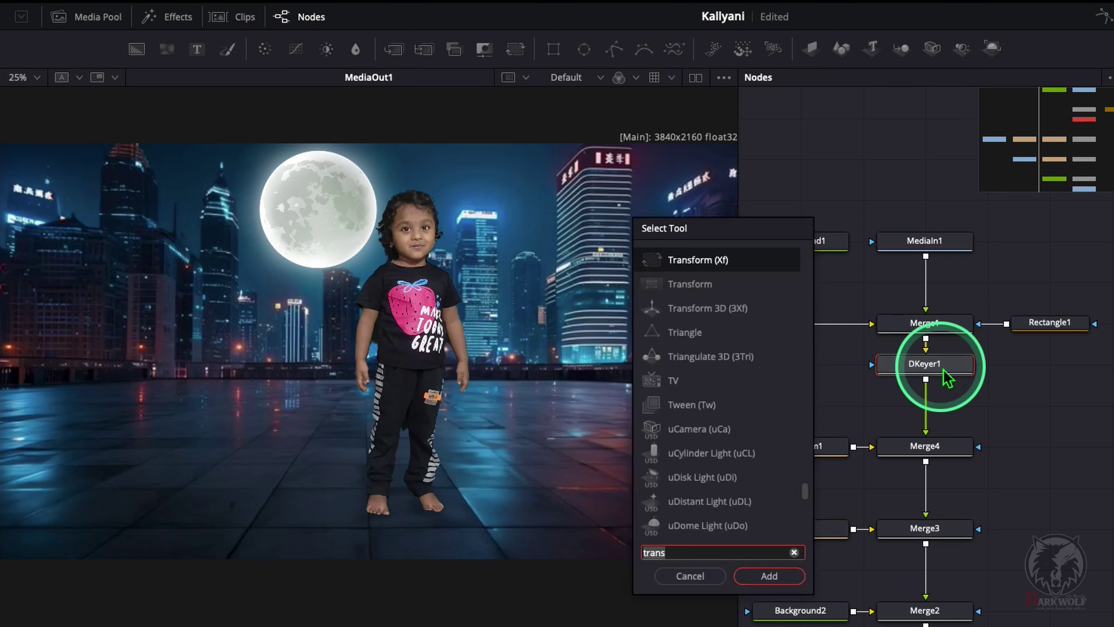
key(BackSpace)
key(BackSpace)
text(n)
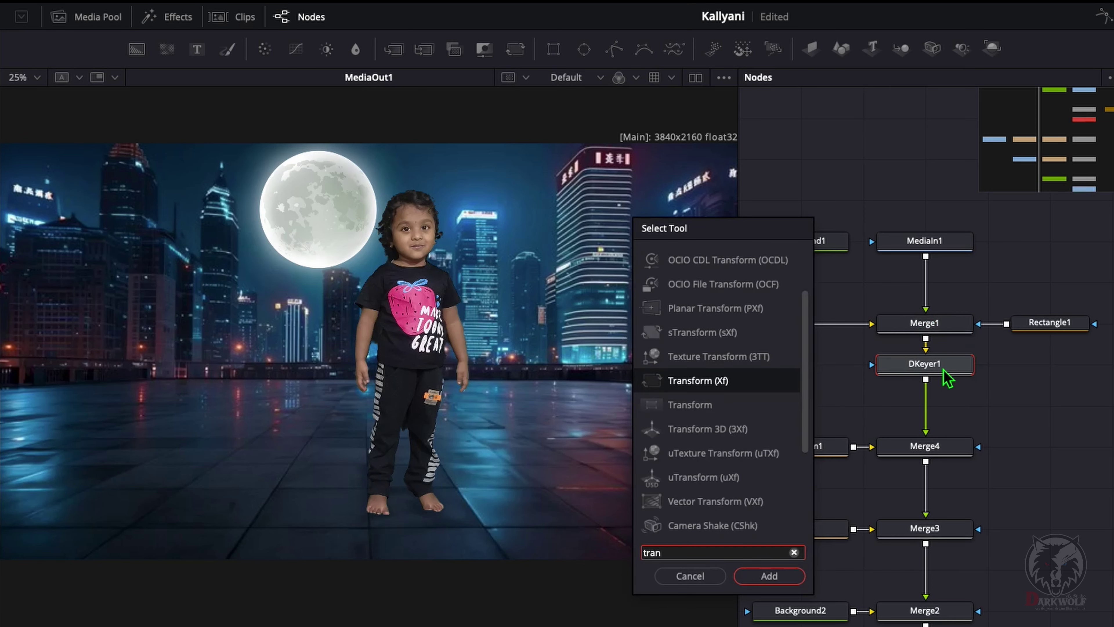
key(Return)
click(734, 560)
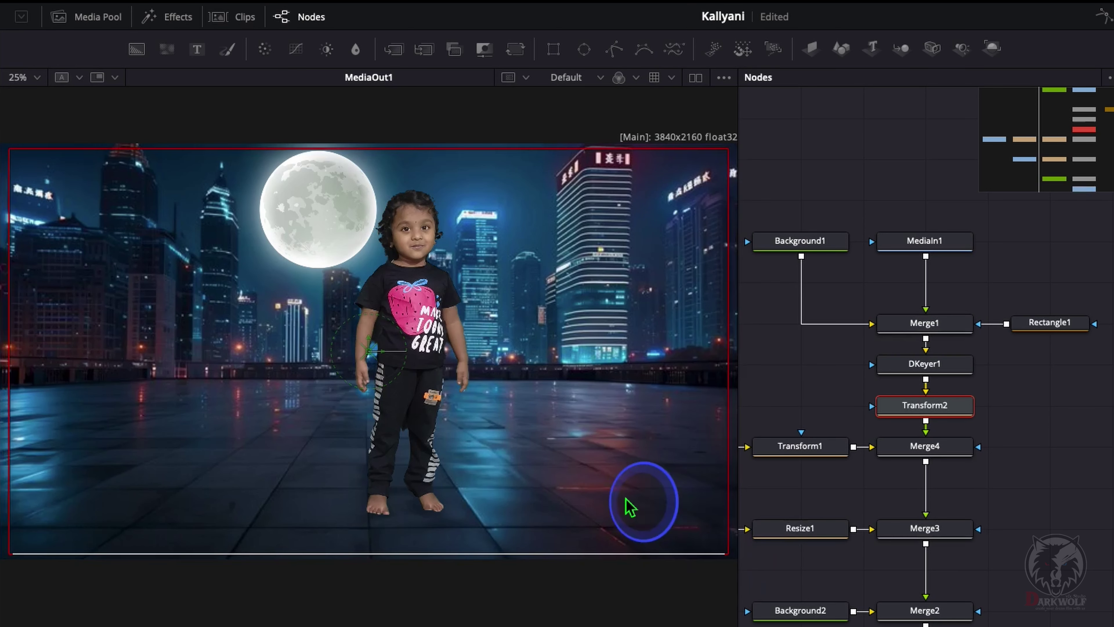
drag(629, 507, 546, 454)
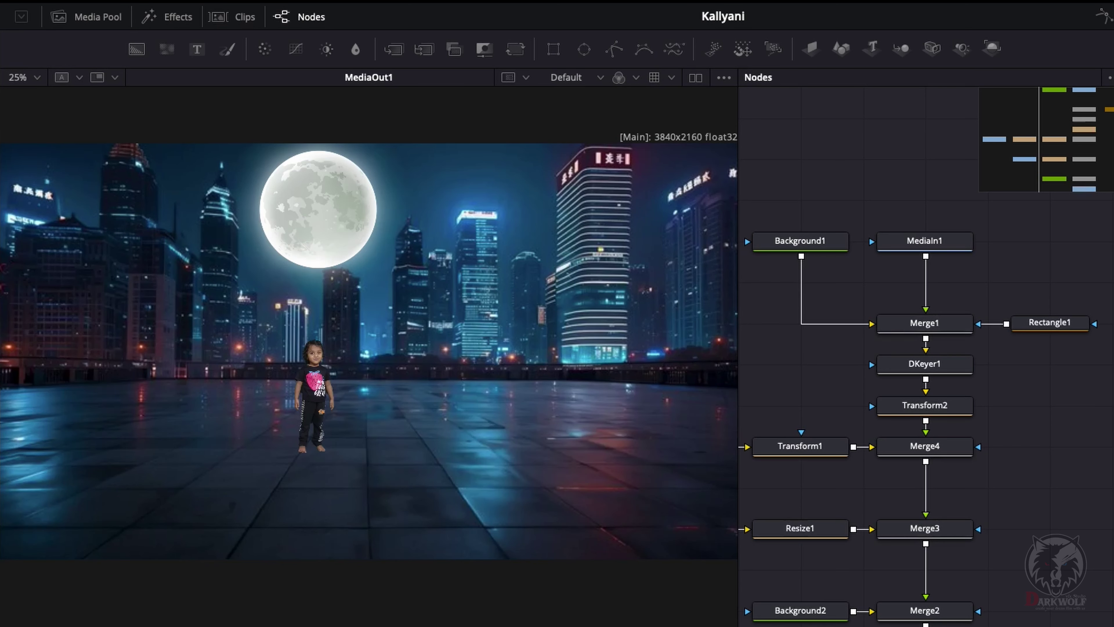
- Move Merge1, Rectangle1, DKeyer1 and Transform2 together up closer to MediaIn1 to make room above Merge4
drag(909, 270, 1054, 405)
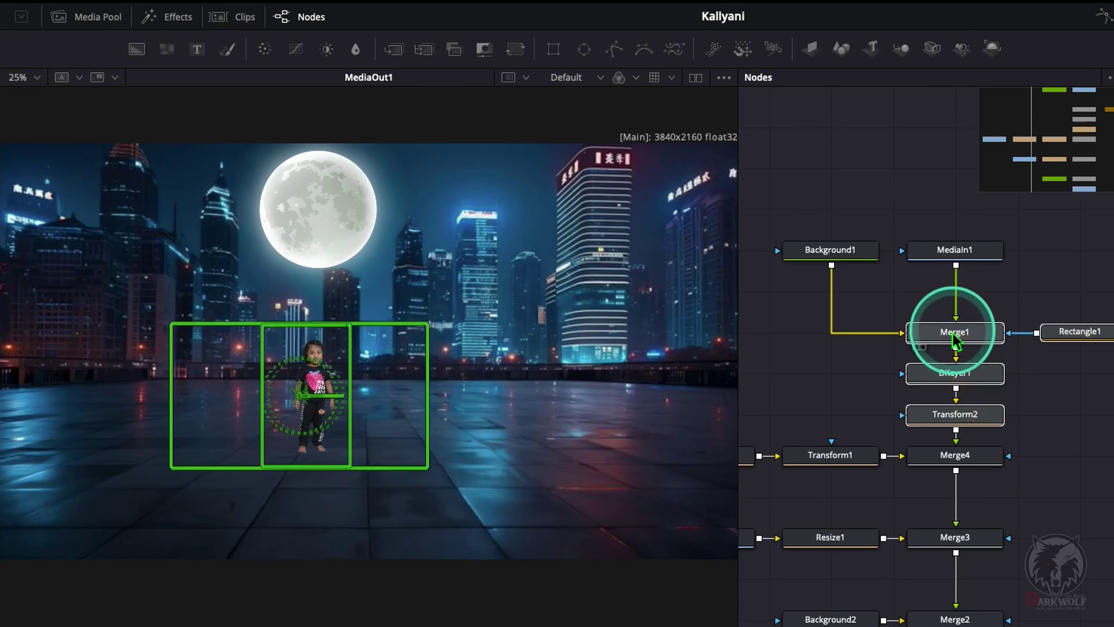
drag(945, 332, 952, 304)
click(1061, 406)
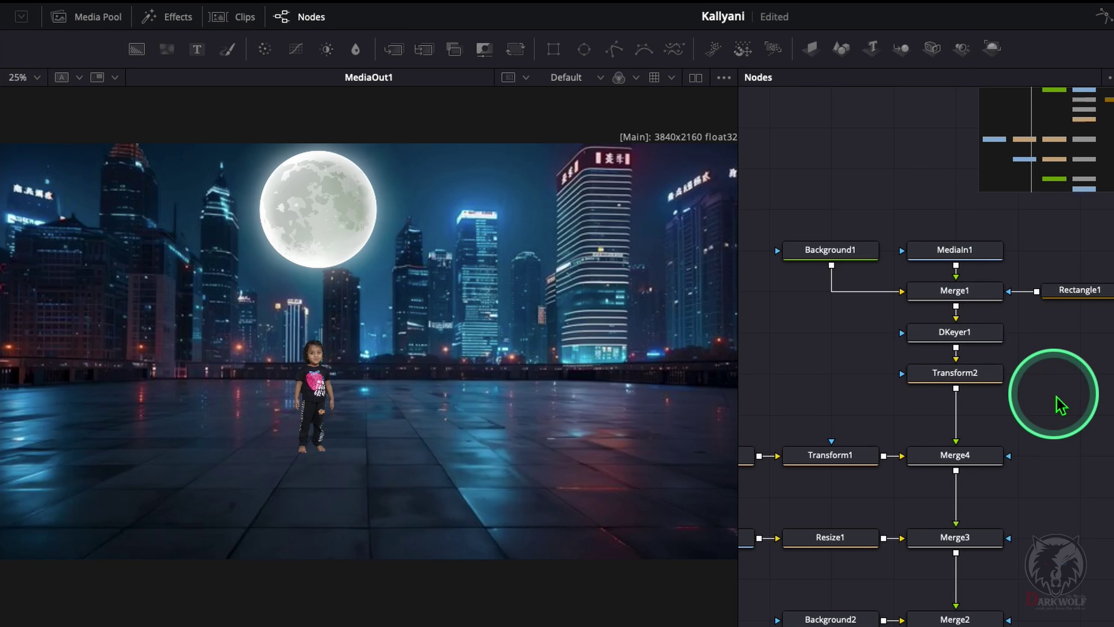
- Add a Color Corrector node after Transform2 and darken the child to match the night city
click(997, 382)
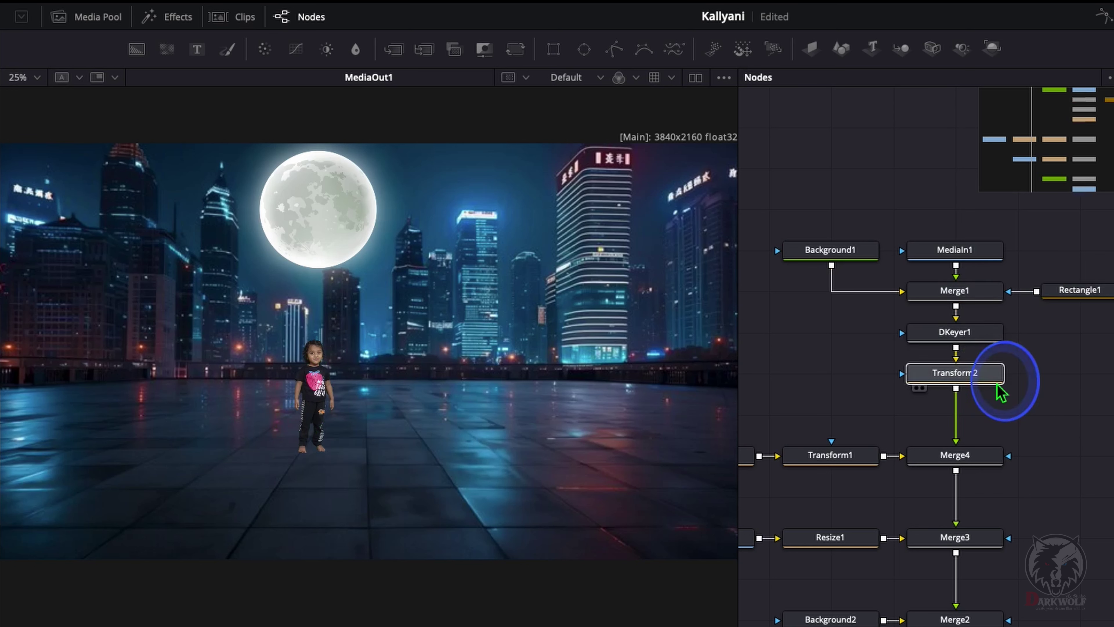
key(shift+space)
text(co)
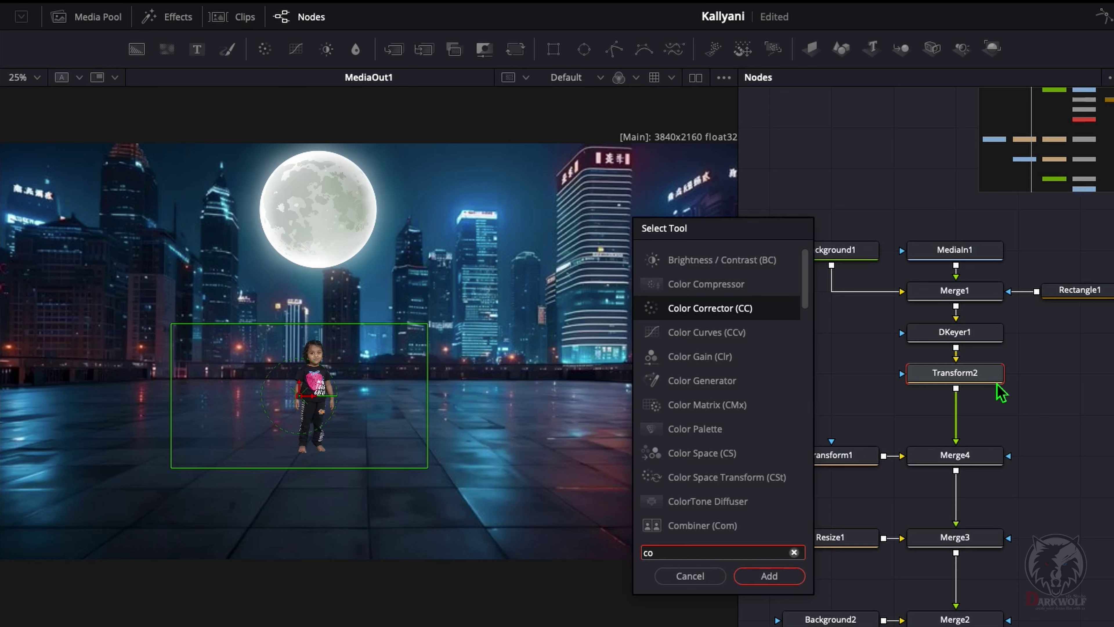
key(BackSpace)
text(c)
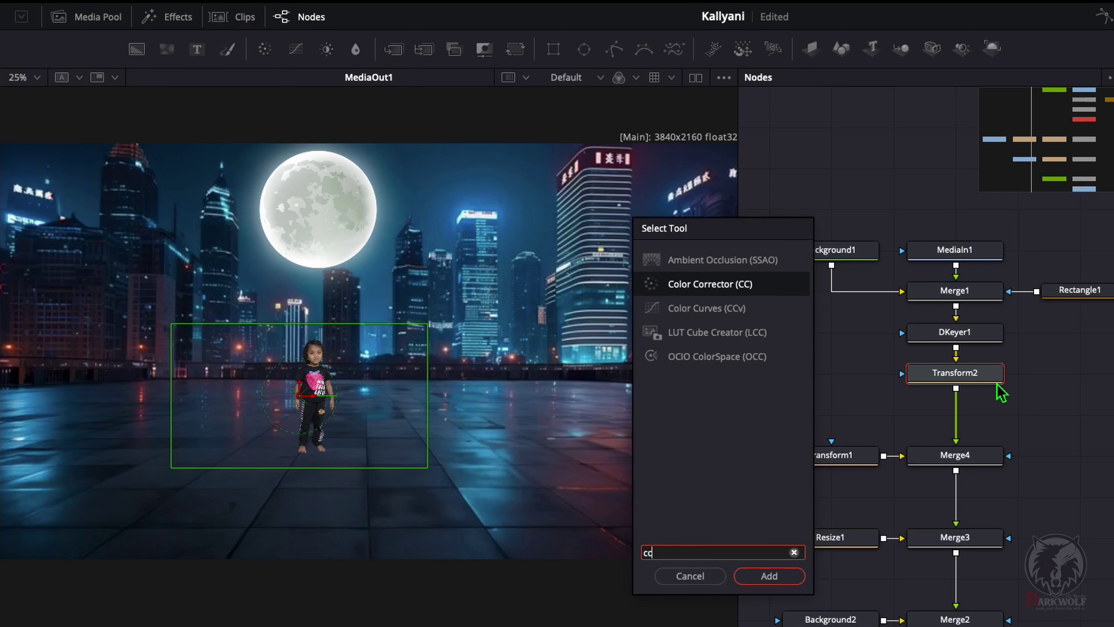
click(770, 578)
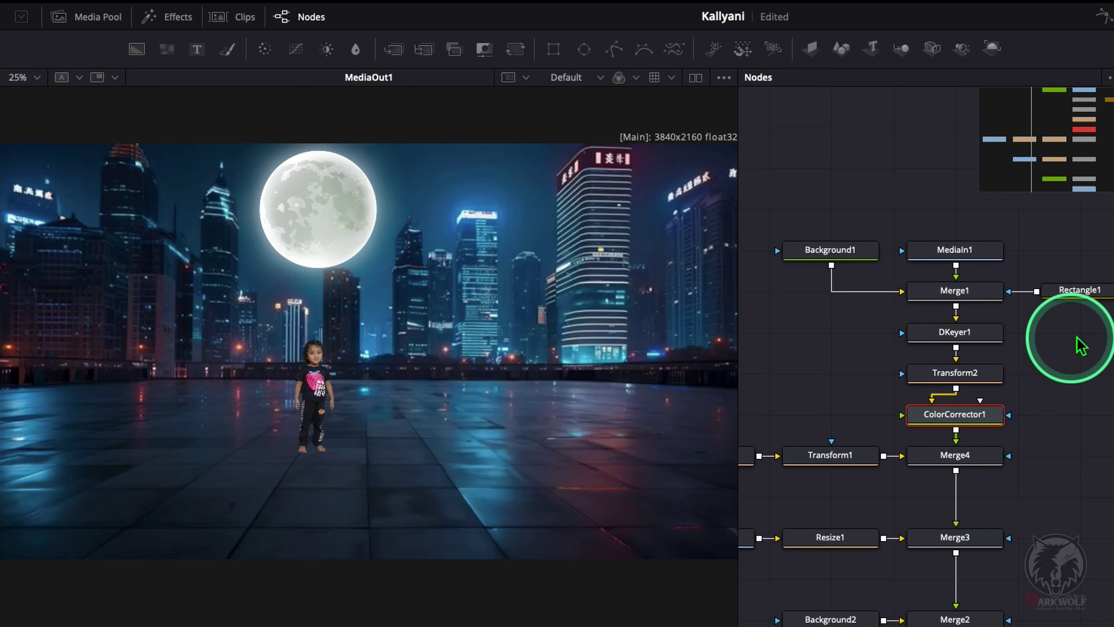
drag(979, 305, 961, 323)
drag(946, 575, 939, 575)
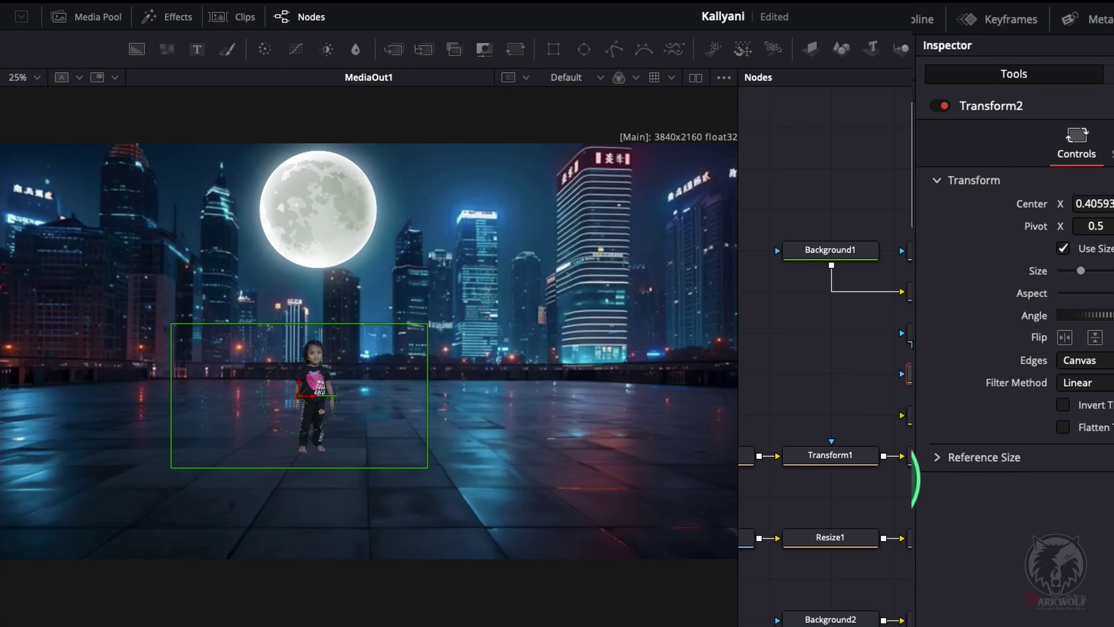
- Animate the Center parameter of Transform2
click(1002, 374)
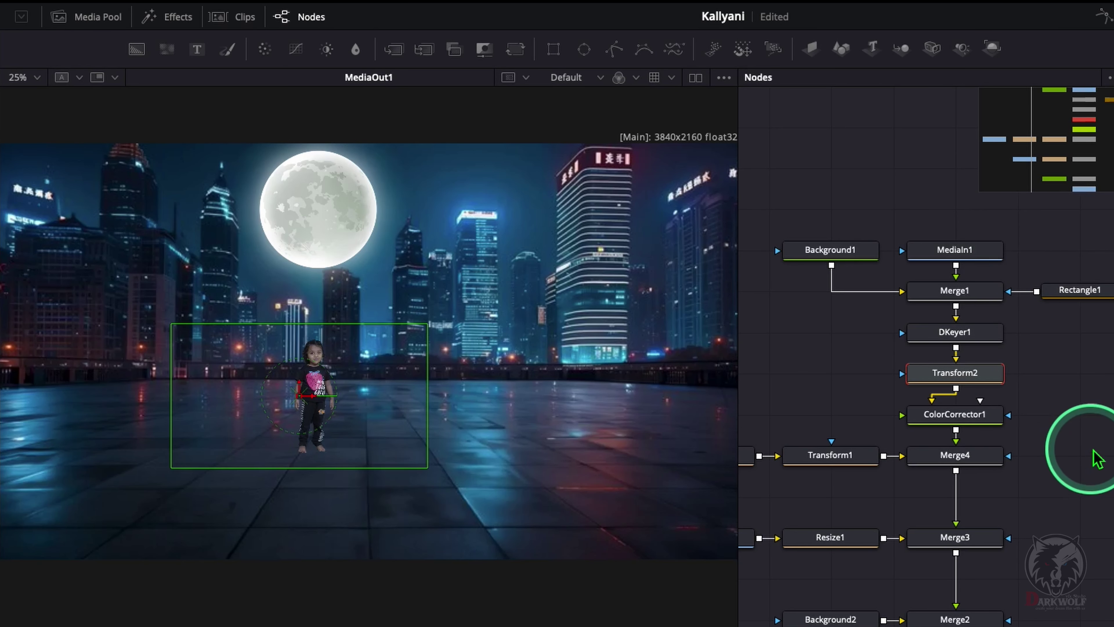
click(1103, 15)
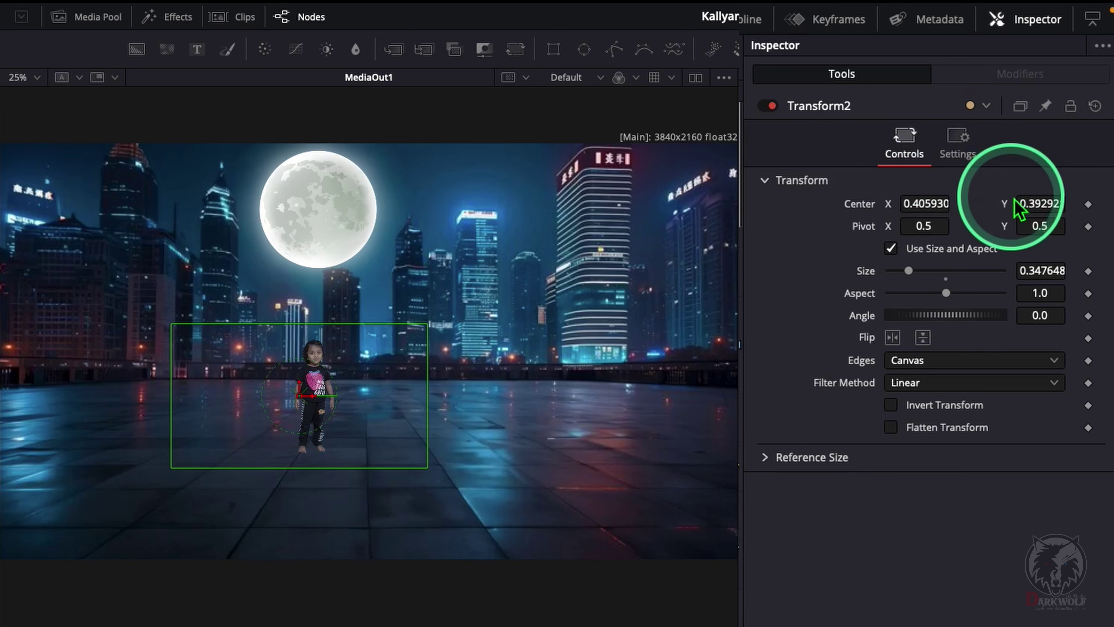
right_click(859, 214)
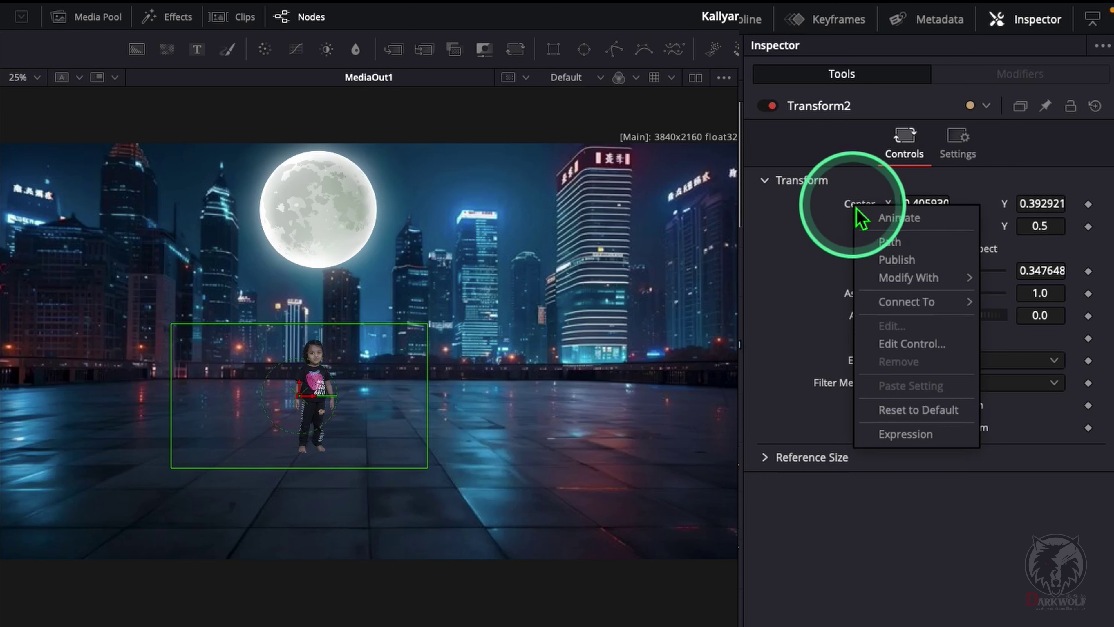
click(894, 219)
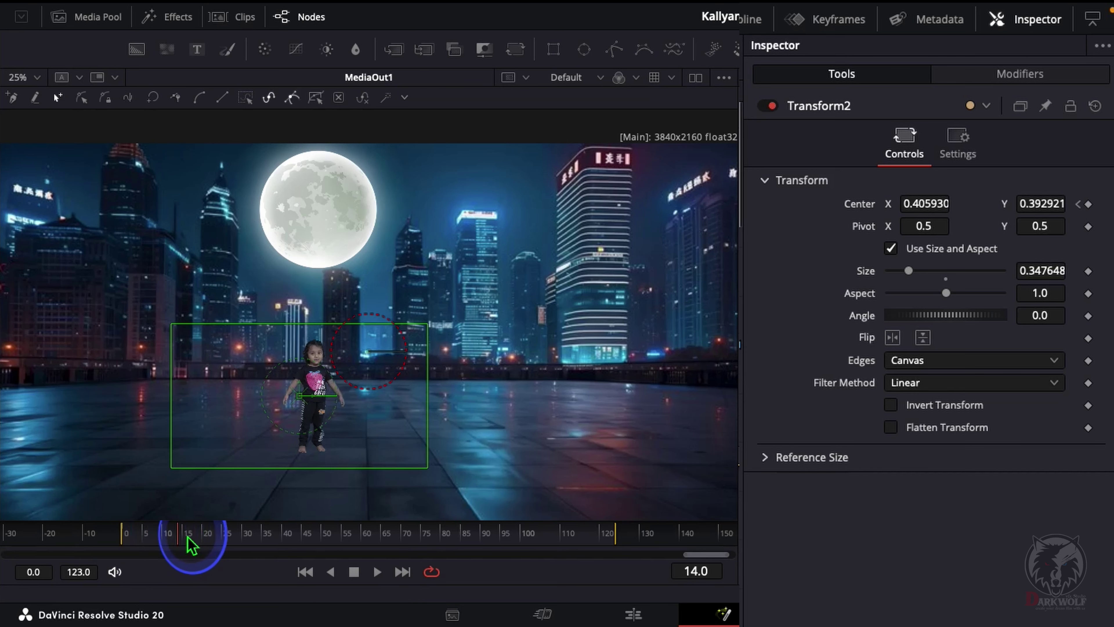
- Add a Center keyframe to Transform2 at frame 20
drag(191, 546, 206, 544)
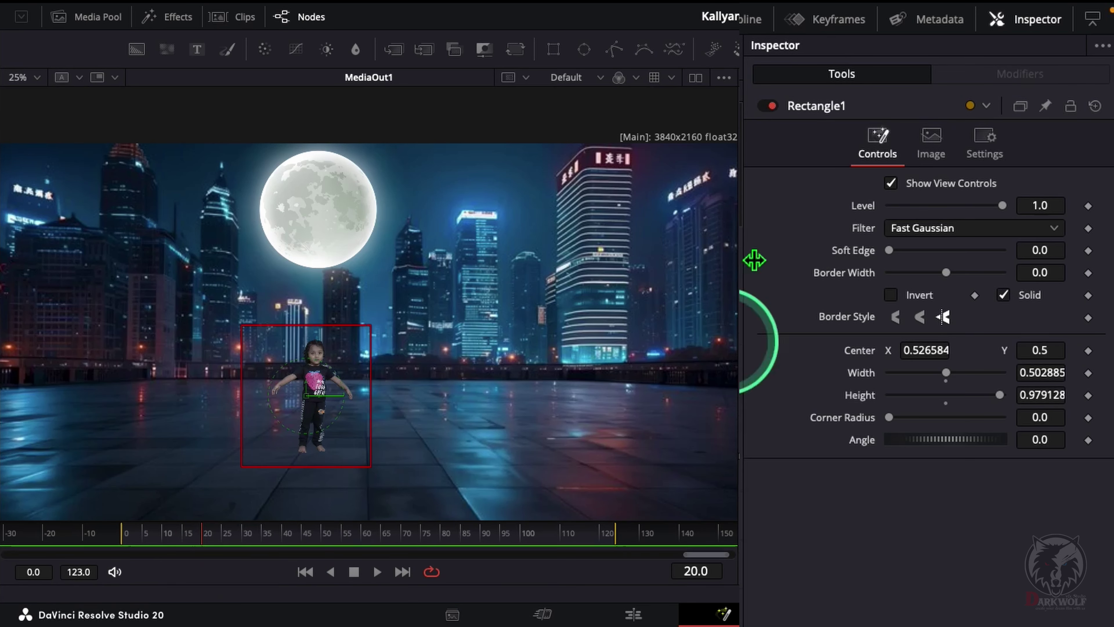
click(468, 572)
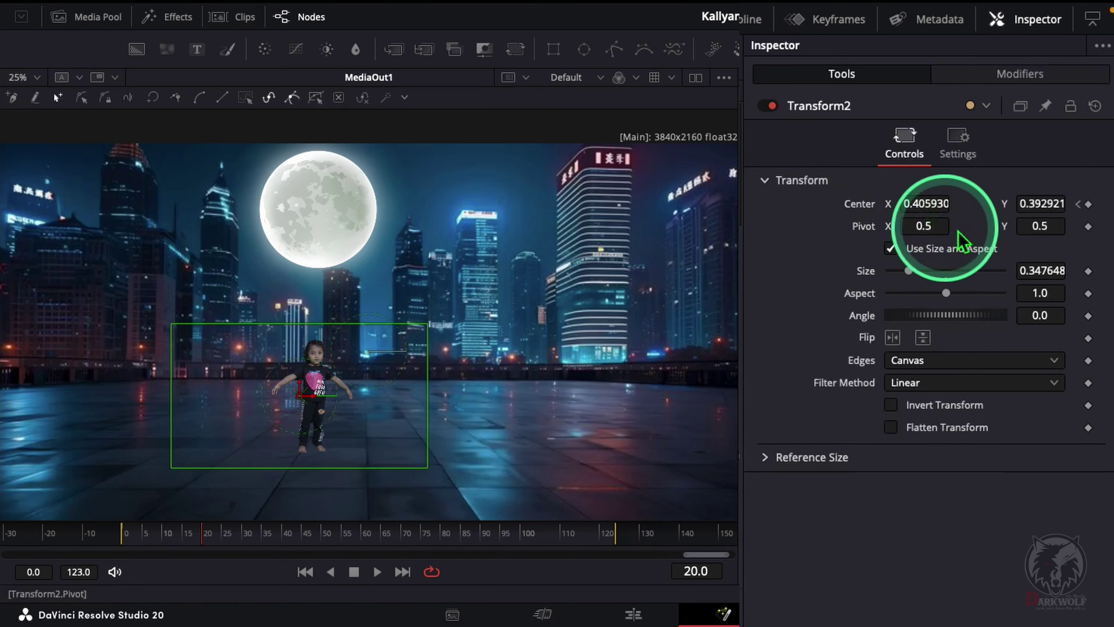
click(1088, 205)
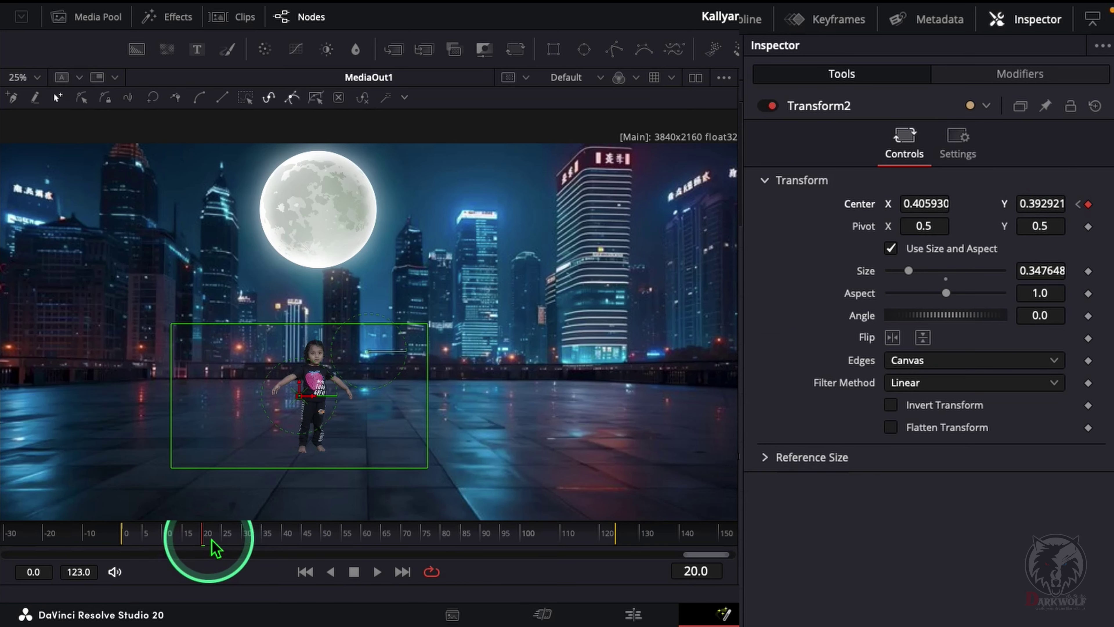
- Set a second Center position for Transform2 at frame 104, raising the child in front of the moon
drag(212, 543, 525, 543)
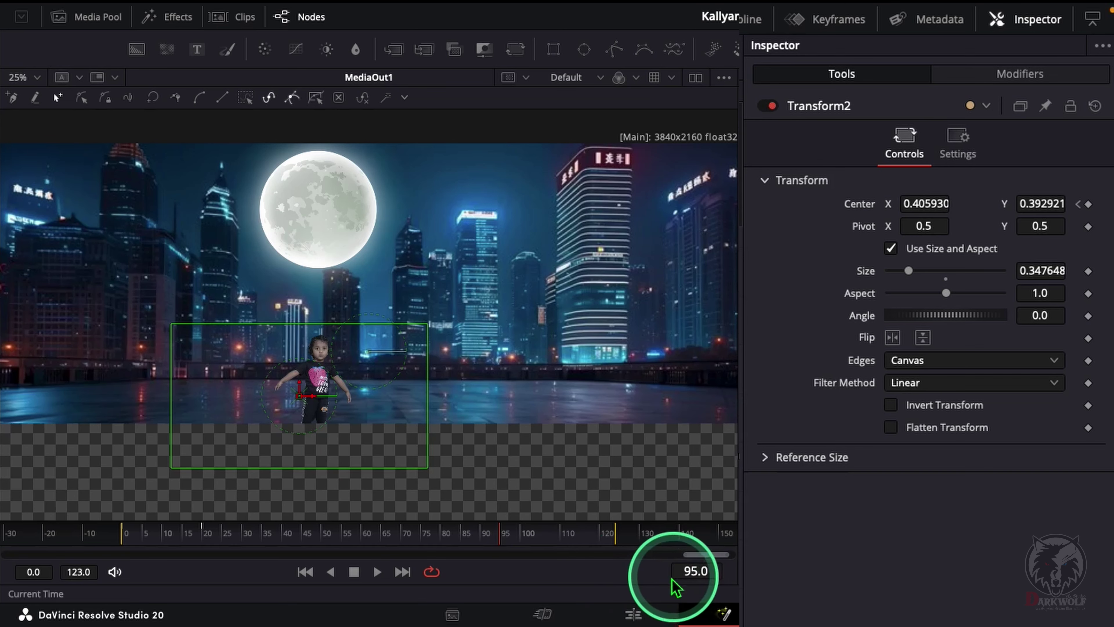
drag(318, 393, 334, 216)
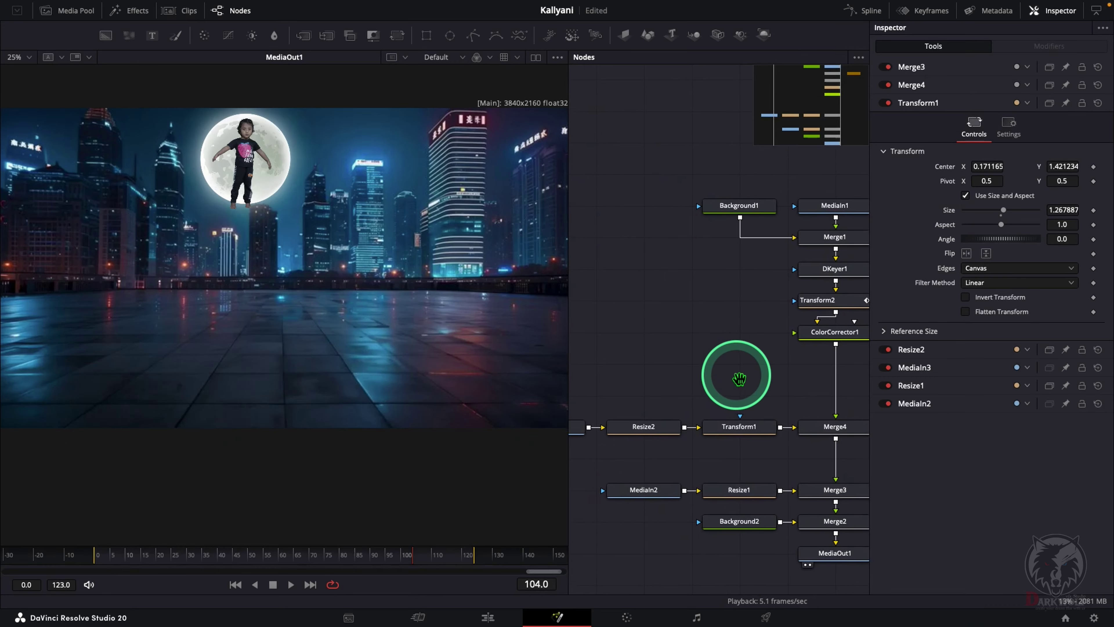
- Merge the green-screen fog clip 182880-869766895.mp4 in after ColorCorrector1 and remove its green background with a Delta Keyer
drag(726, 373, 695, 368)
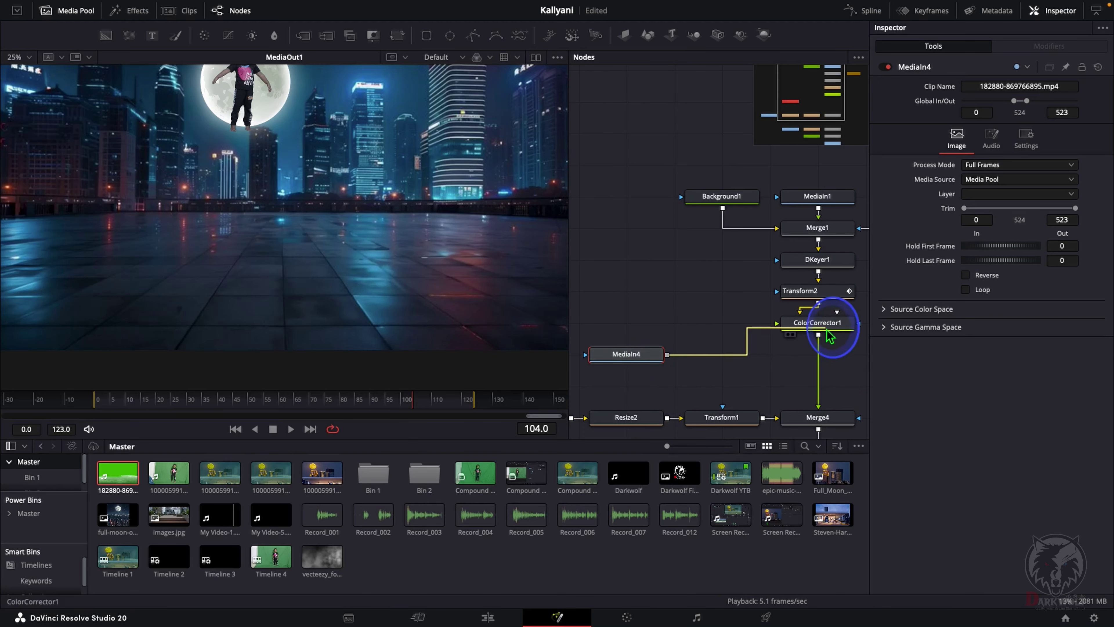
click(629, 355)
key(shift+space)
text(delta)
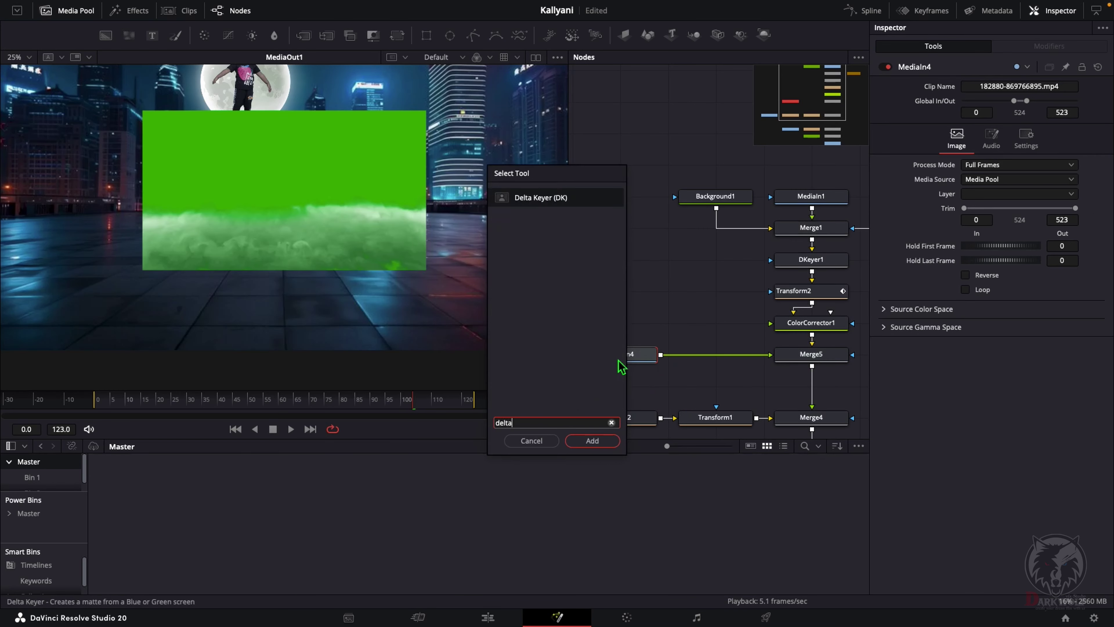
key(Return)
drag(1033, 139, 292, 171)
drag(606, 291, 737, 369)
drag(723, 350, 628, 349)
- Insert a Resize node between DeltaKeyer1 and Merge5 so the keyed fog fills the frame
click(628, 347)
key(shift+space)
text(resi)
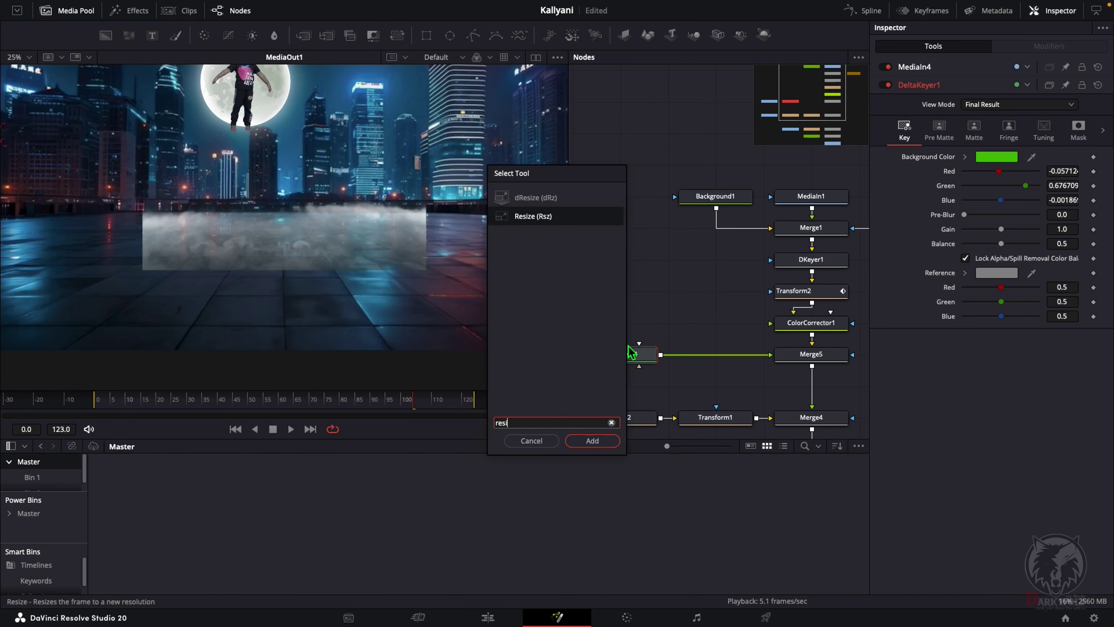
key(Return)
- Merge the vecteezy fog clip in after Merge5 using Lighten mode with Blend about 0.22, and switch to the Edit page
drag(340, 556, 816, 373)
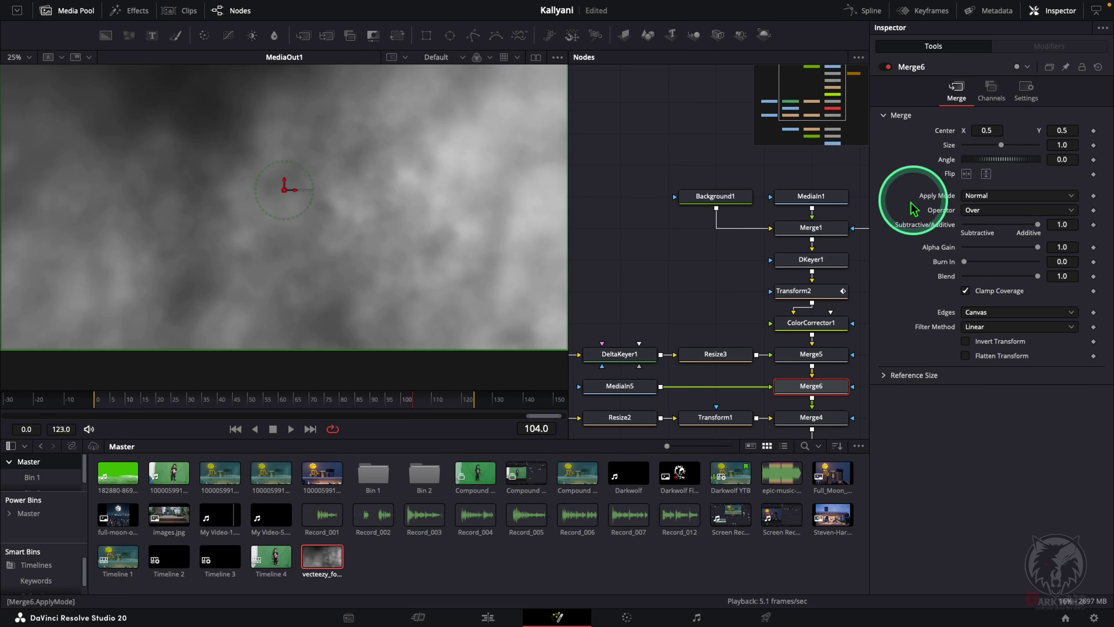
click(973, 196)
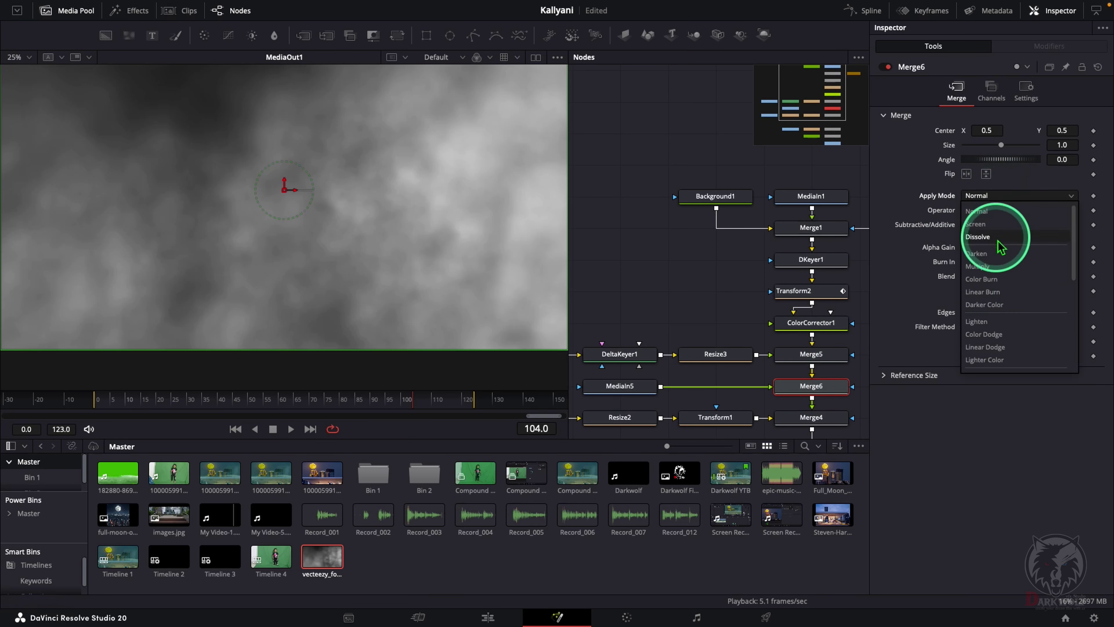
click(996, 323)
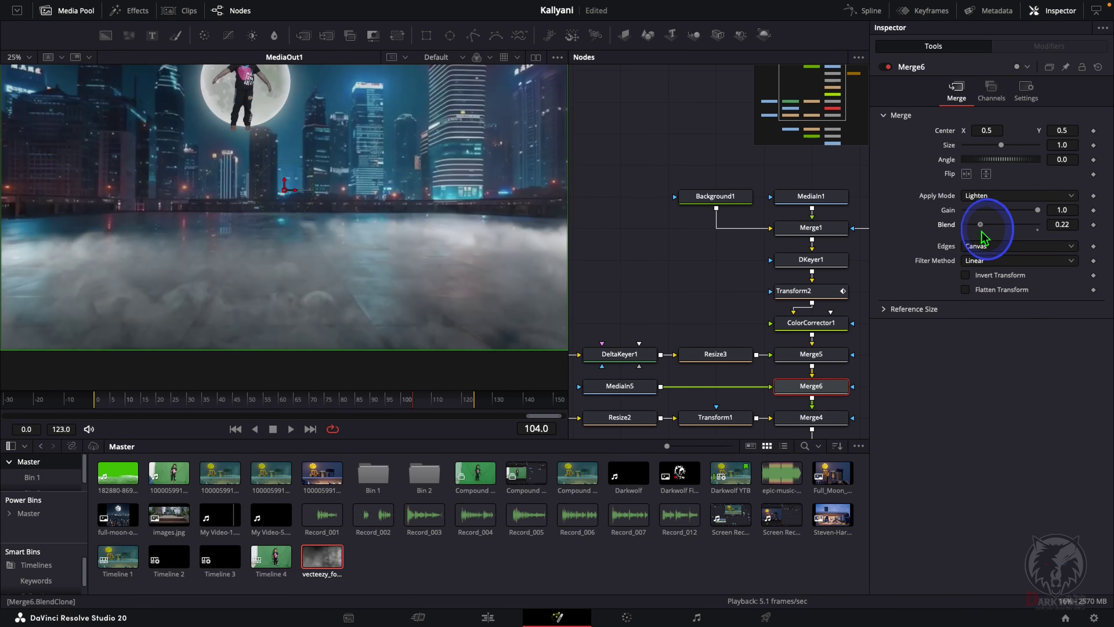
click(487, 617)
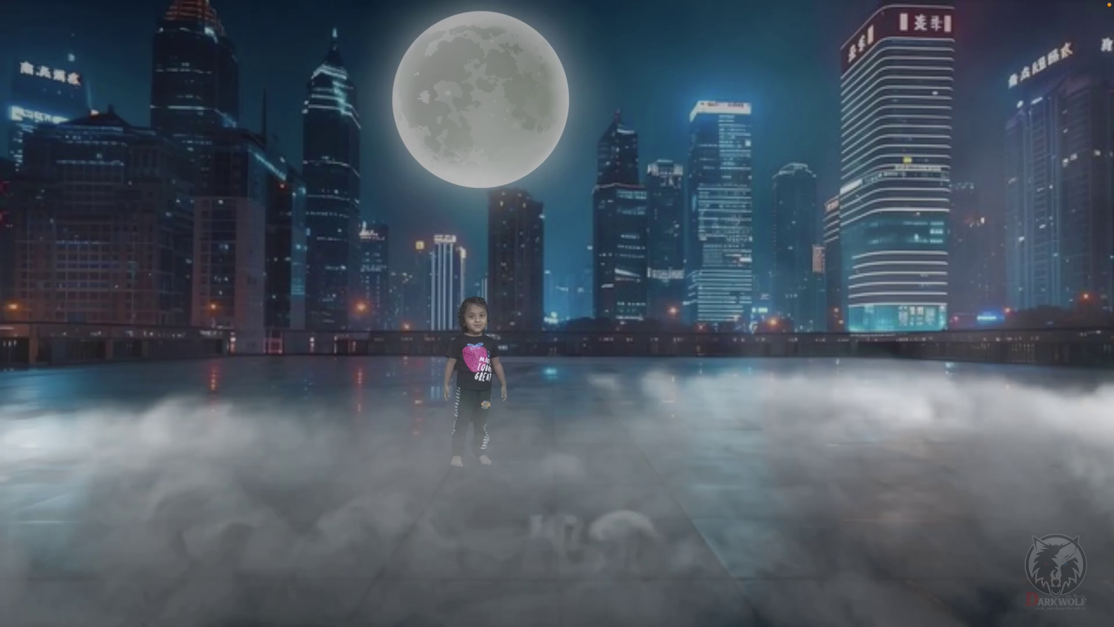